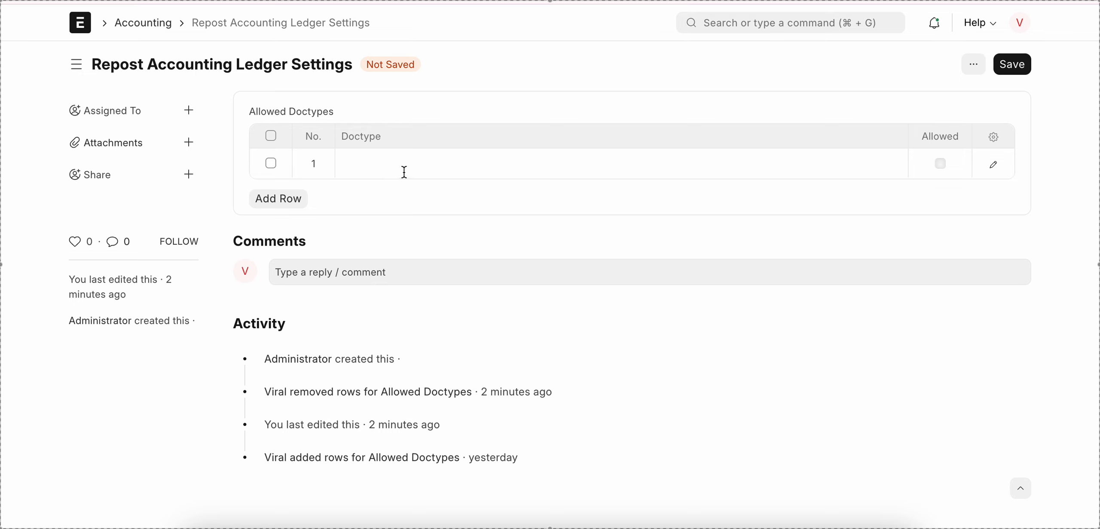
# Step: Set Purchase Invoice as the doctype in the first row, mark it as Allowed and save the repost settings
pyautogui.click(403, 172)
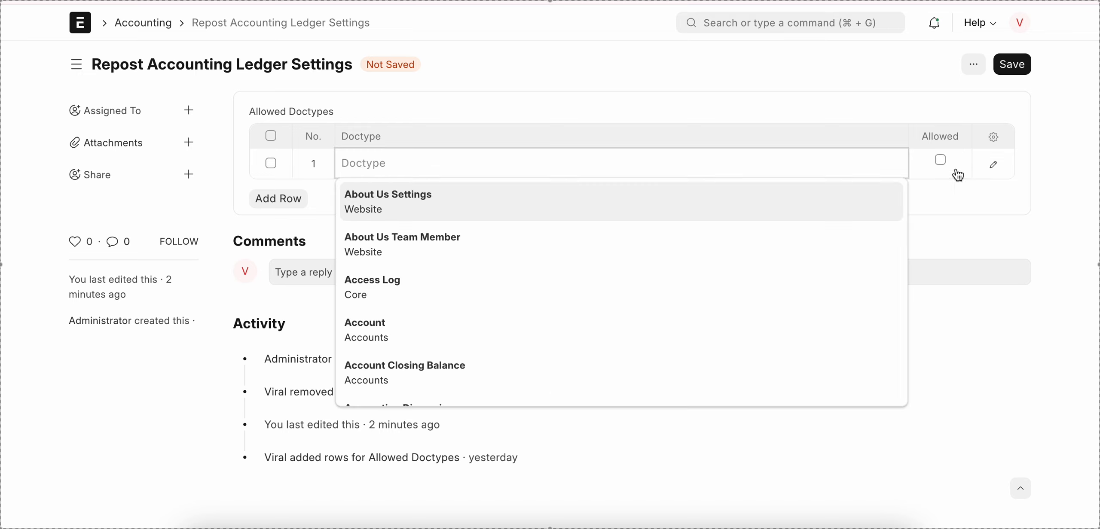
pyautogui.click(952, 193)
pyautogui.click(405, 163)
pyautogui.write('purchase in')
pyautogui.click(443, 197)
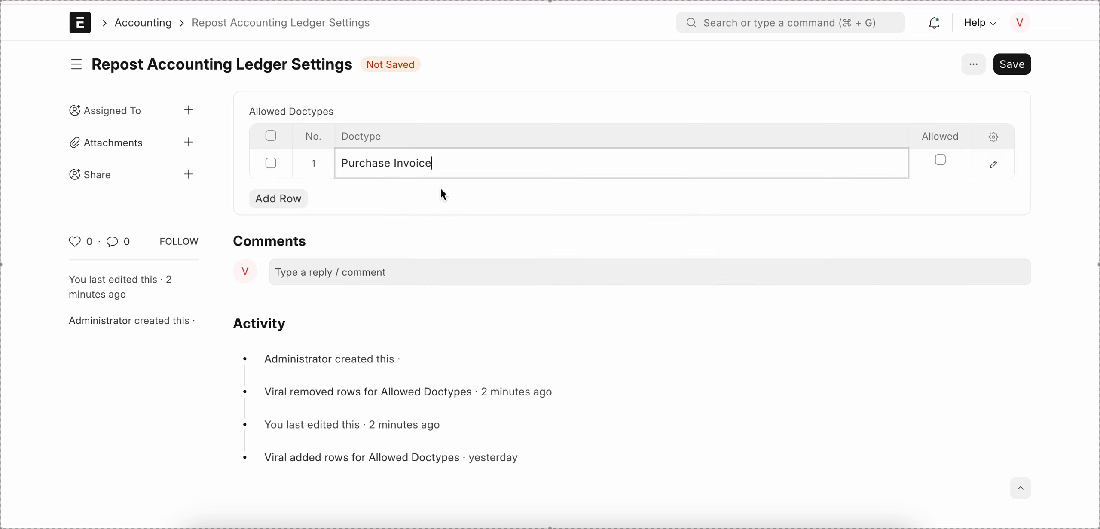
pyautogui.click(941, 160)
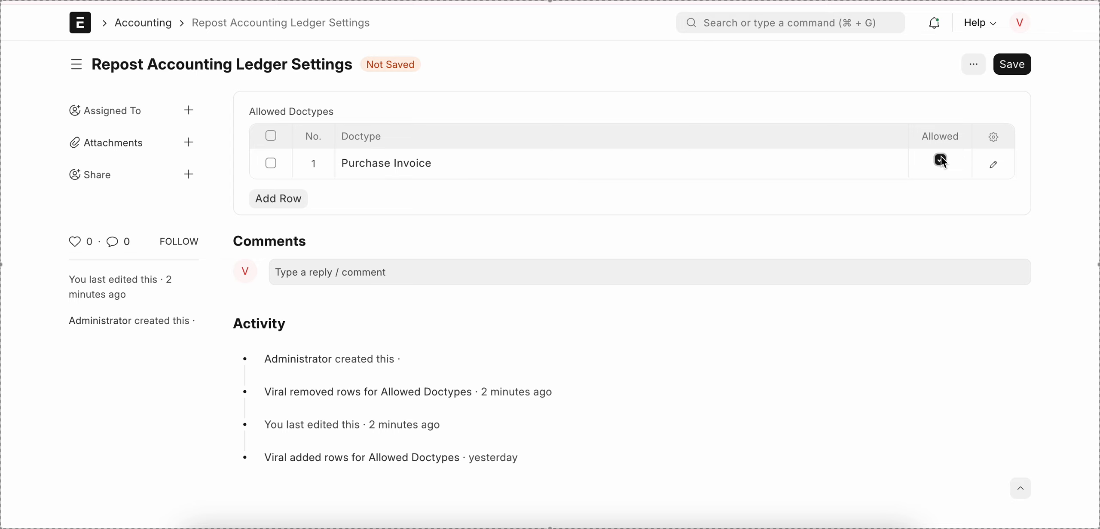
pyautogui.click(1020, 71)
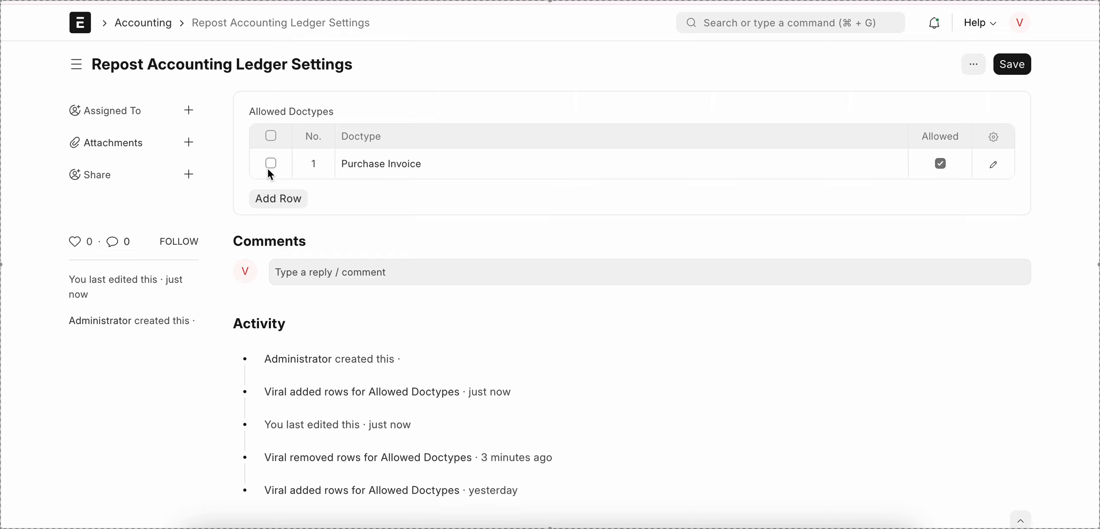
# Step: Find the Purchase Invoice list and start a new purchase invoice for the supplier Delhi Cycle Mart LLT
pyautogui.click(823, 22)
pyautogui.write('p')
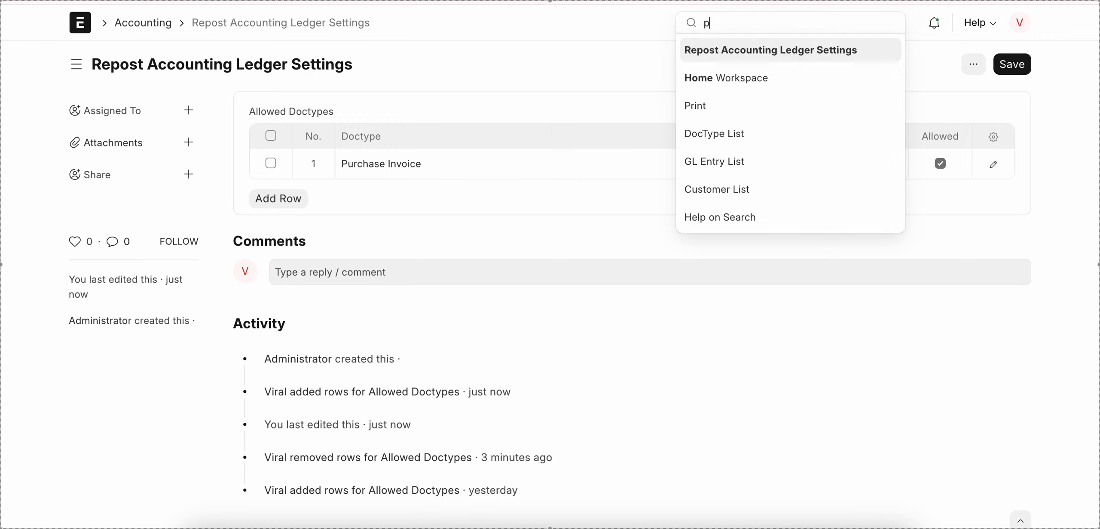
pyautogui.write('urchase in')
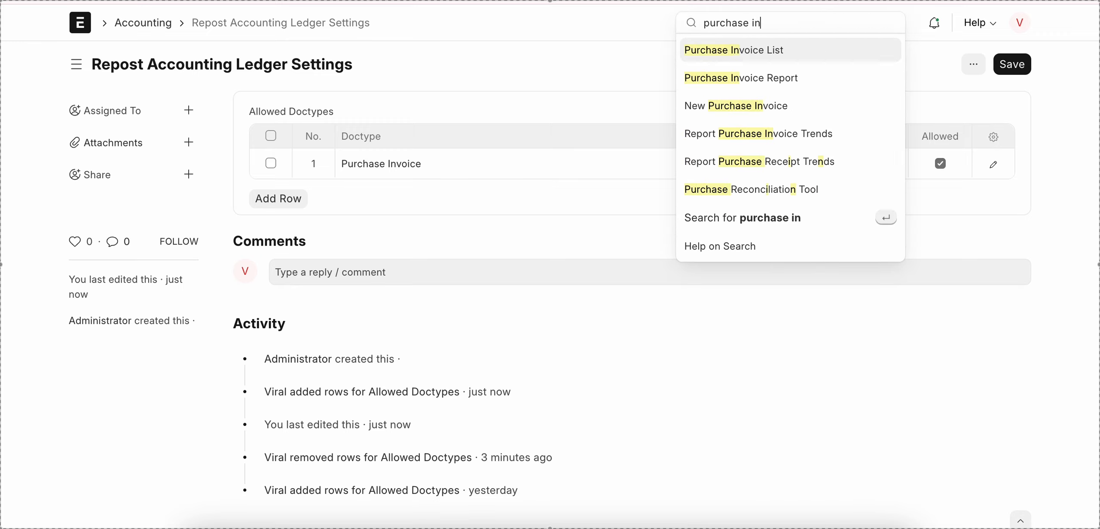
pyautogui.press('Return')
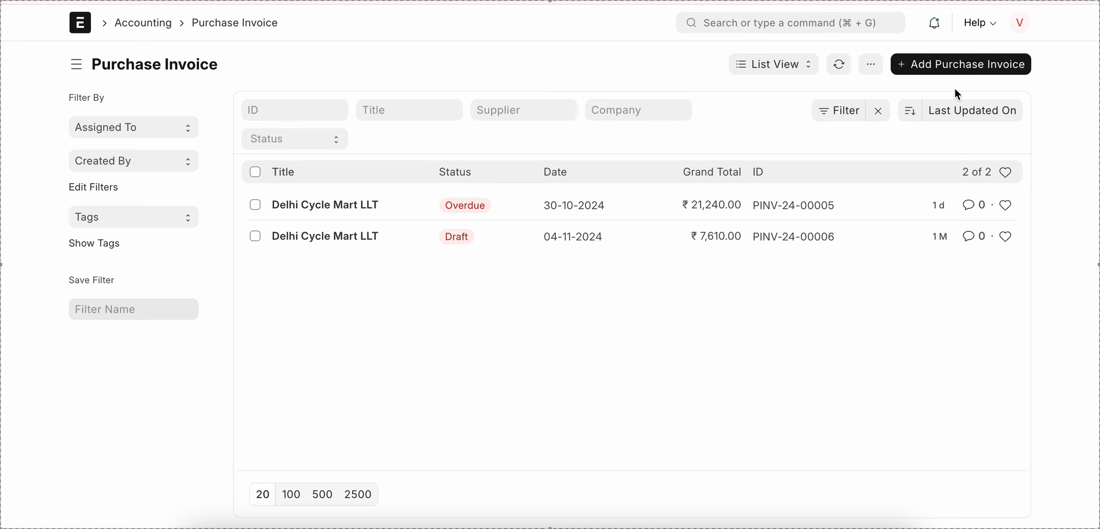
pyautogui.click(953, 65)
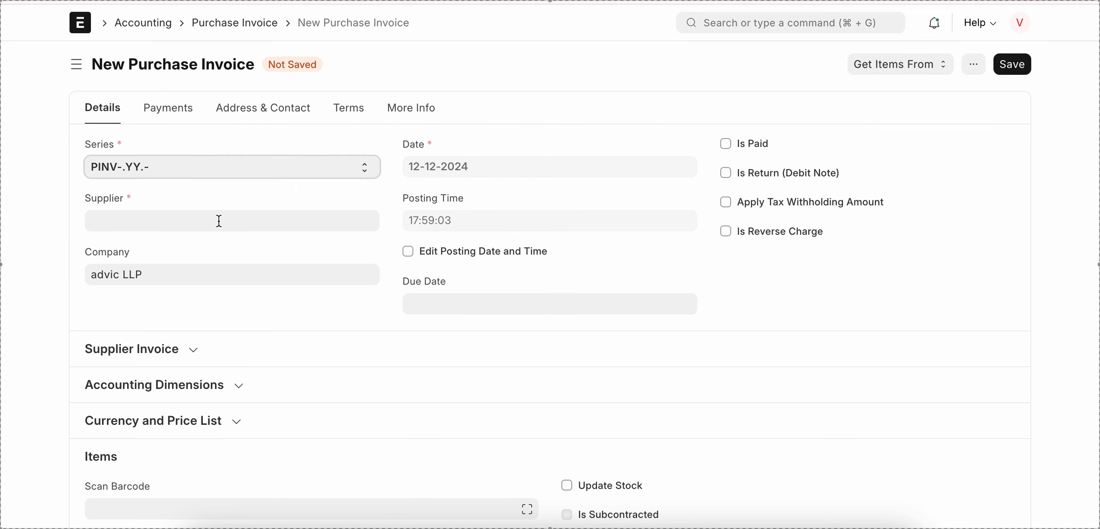
pyautogui.click(198, 227)
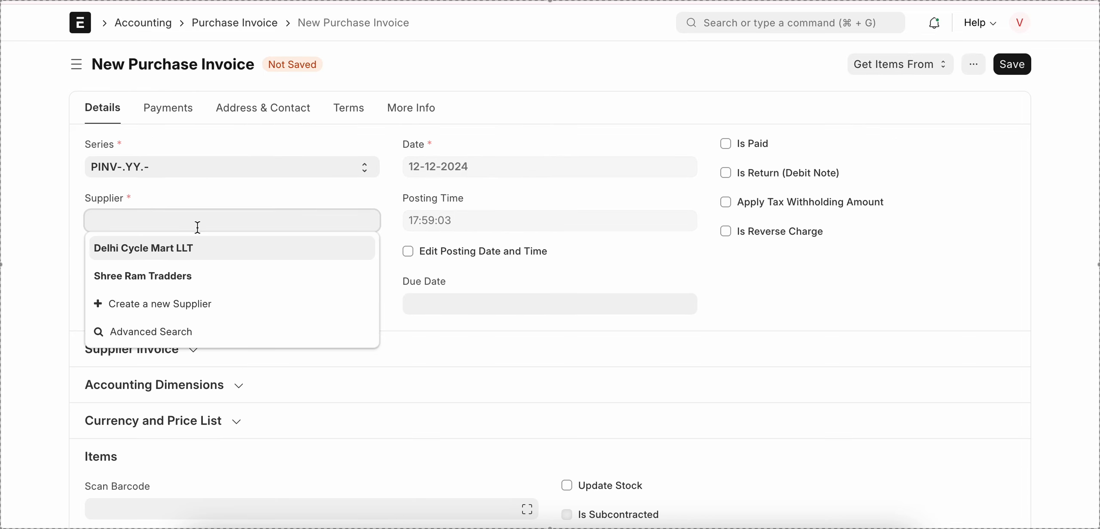
pyautogui.click(196, 249)
# Step: Add the item Set of Paddle (2 peace) with an accepted quantity of 20 and save the invoice
pyautogui.scroll(-7, 301, 307)
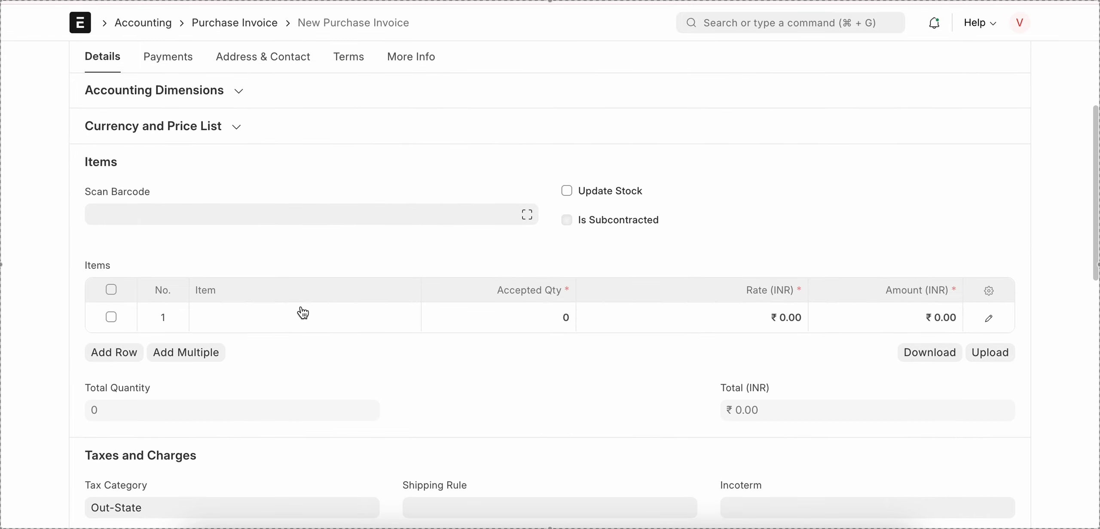
pyautogui.click(297, 308)
pyautogui.scroll(-2, 333, 257)
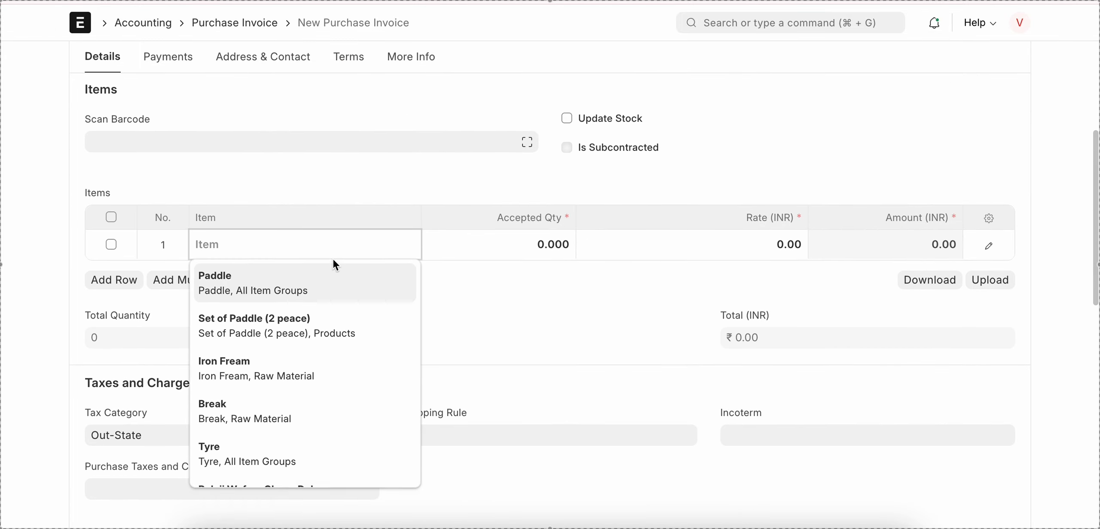
pyautogui.click(301, 296)
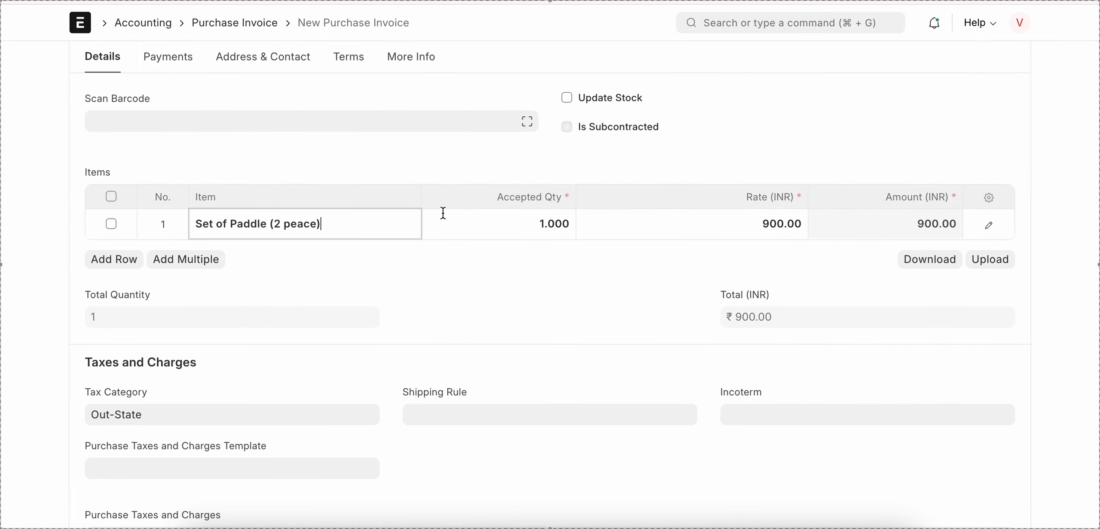
pyautogui.click(548, 225)
pyautogui.write('20')
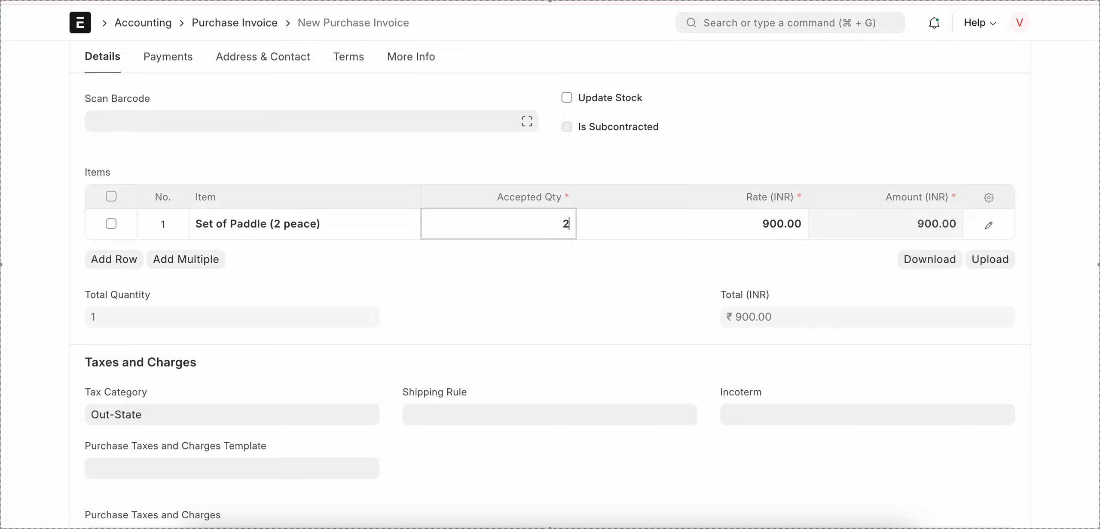
pyautogui.click(652, 289)
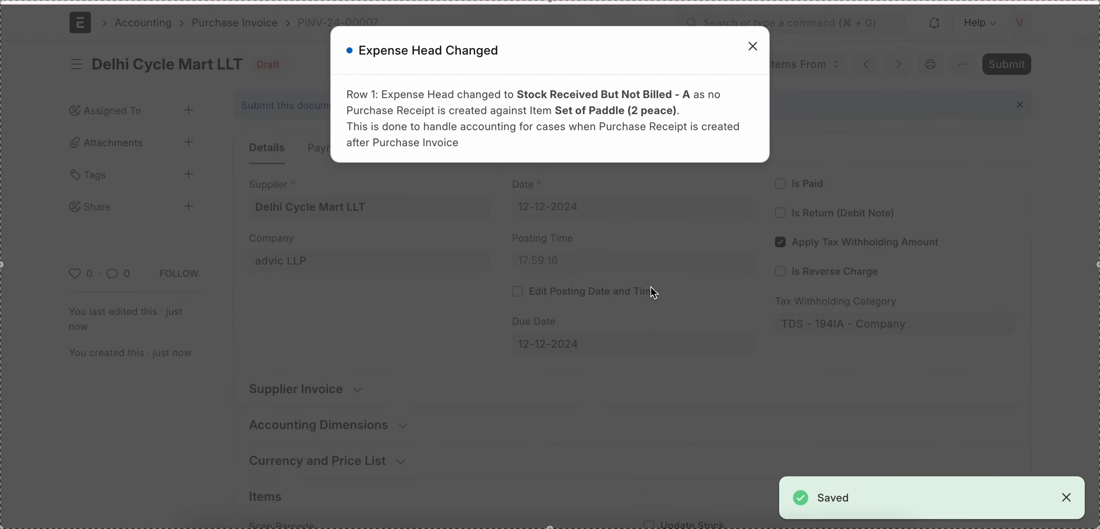
pyautogui.press('Escape')
# Step: Open the details of the draft invoice's item row and check its Expense Head
pyautogui.scroll(-10, 650, 289)
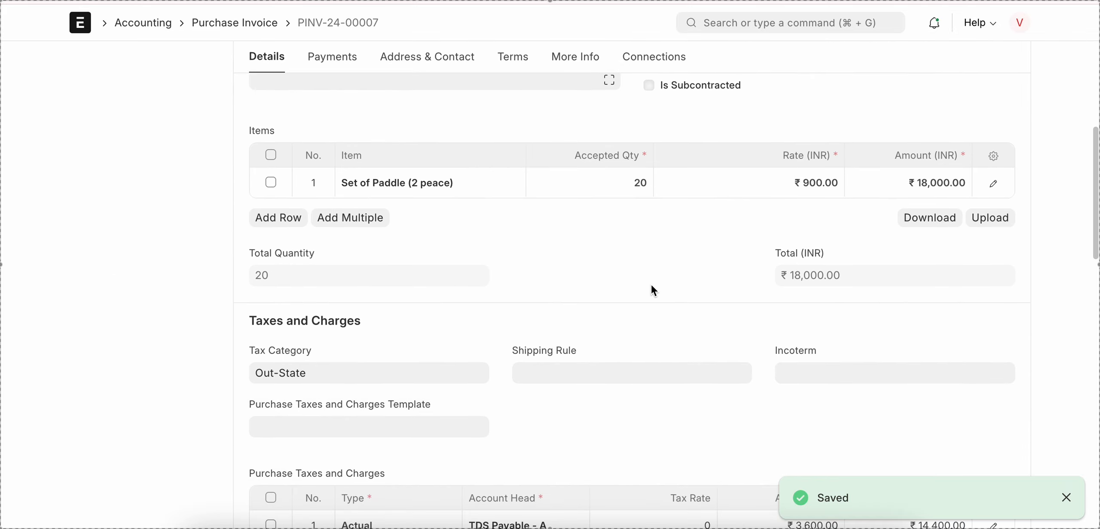
pyautogui.click(992, 185)
pyautogui.scroll(-6, 481, 277)
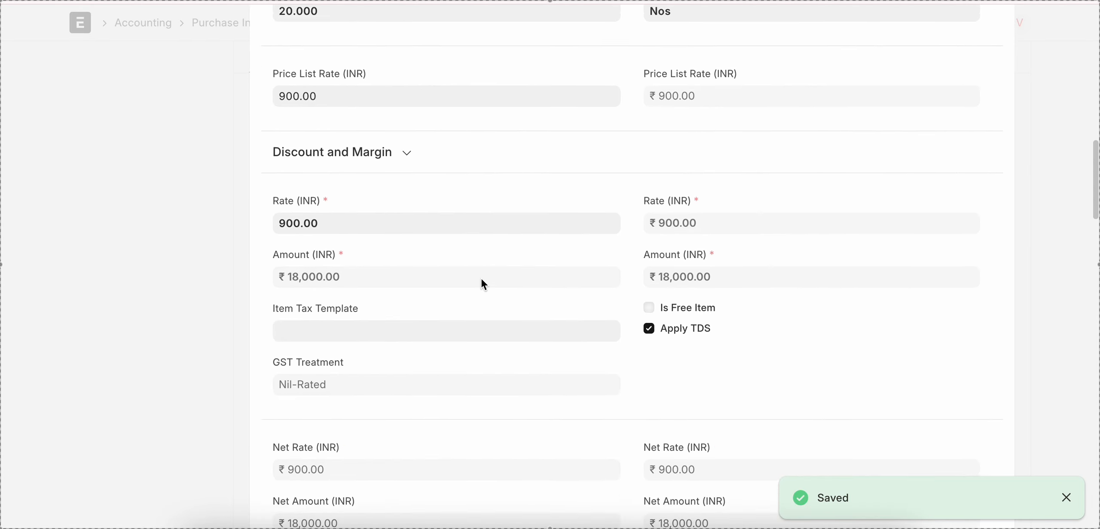
pyautogui.scroll(-7, 481, 277)
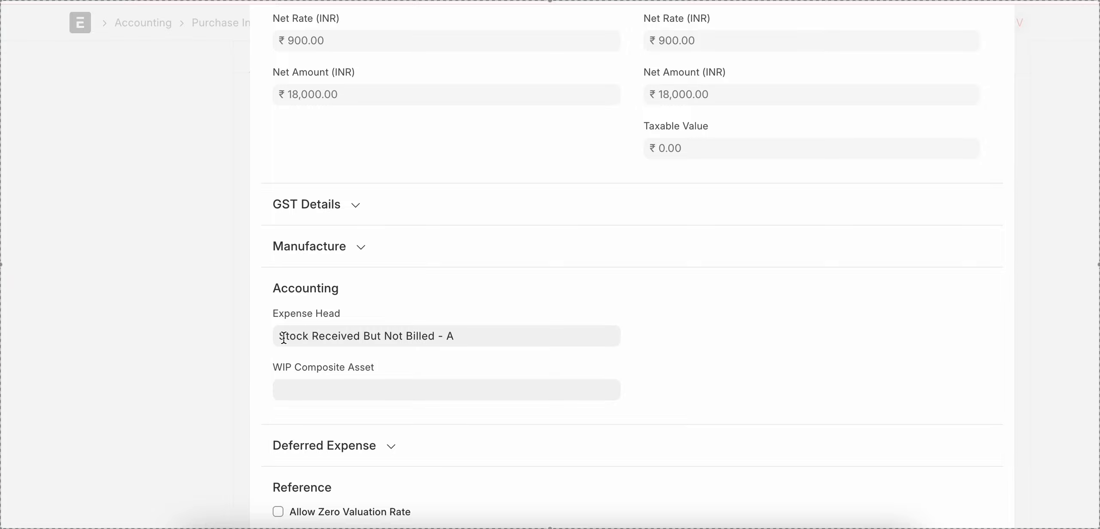
pyautogui.click(206, 334)
# Step: Submit the purchase invoice, confirm the submission and dismiss the notifications
pyautogui.scroll(-3, 361, 363)
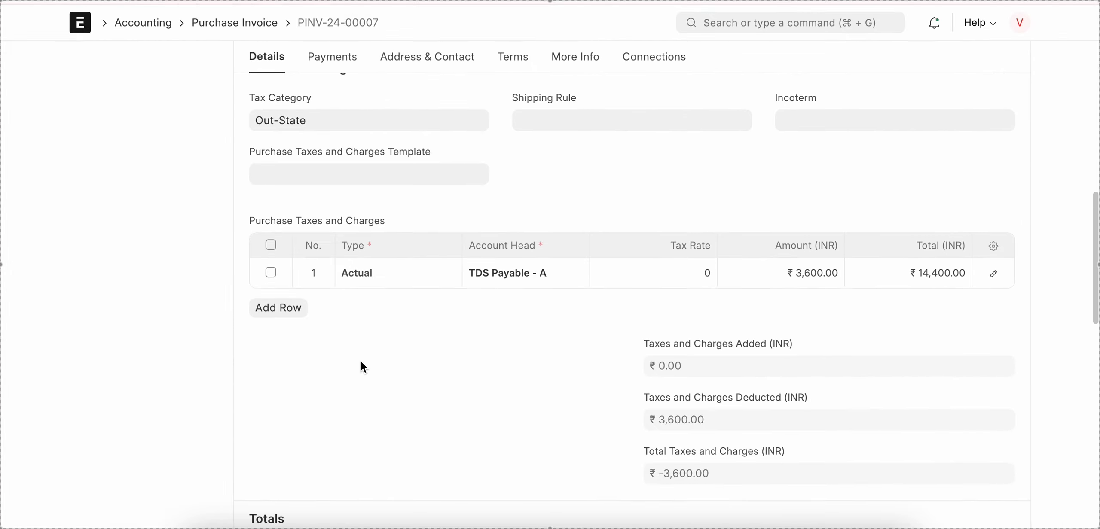
pyautogui.press('super+s')
pyautogui.press('Return')
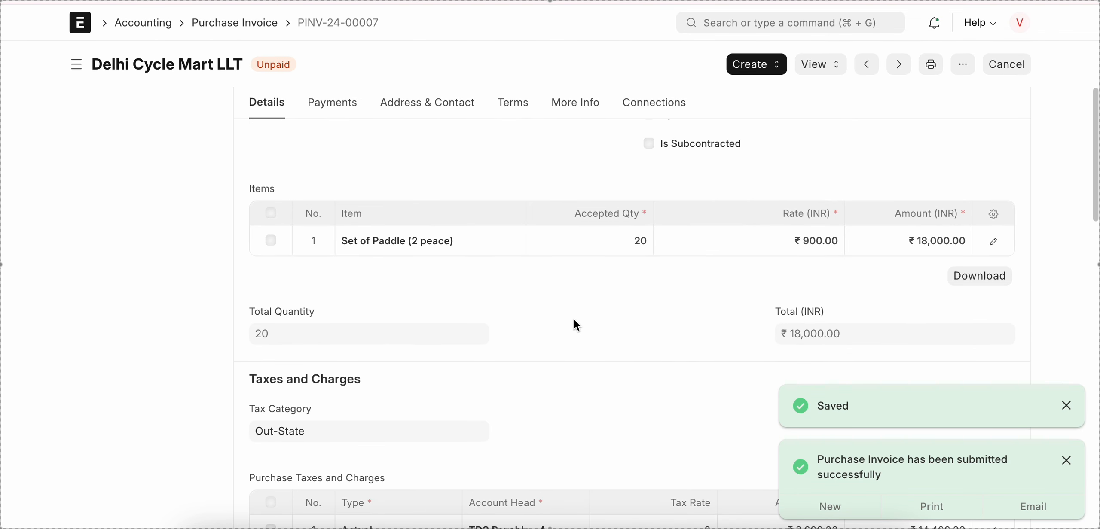
pyautogui.scroll(3, 576, 326)
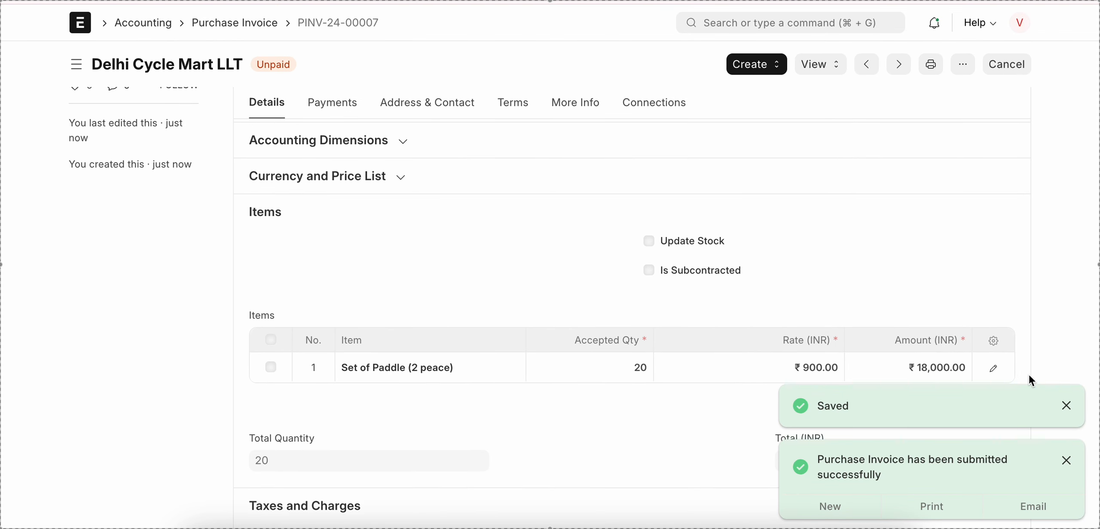
pyautogui.click(1067, 406)
pyautogui.click(1067, 461)
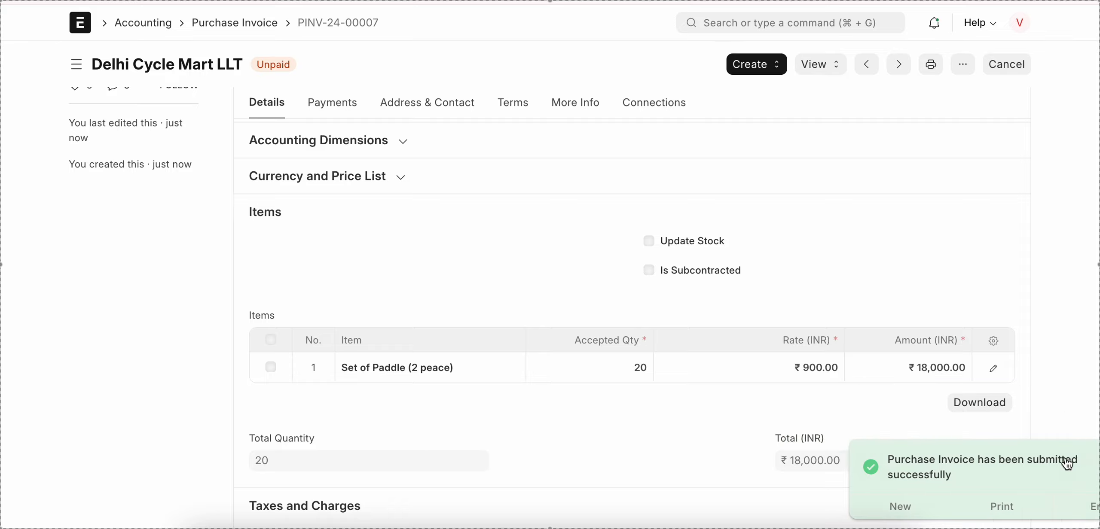
# Step: Examine the submitted invoice's item row, including whether its Expense Head can still be edited, along with the surrounding invoice details
pyautogui.click(995, 367)
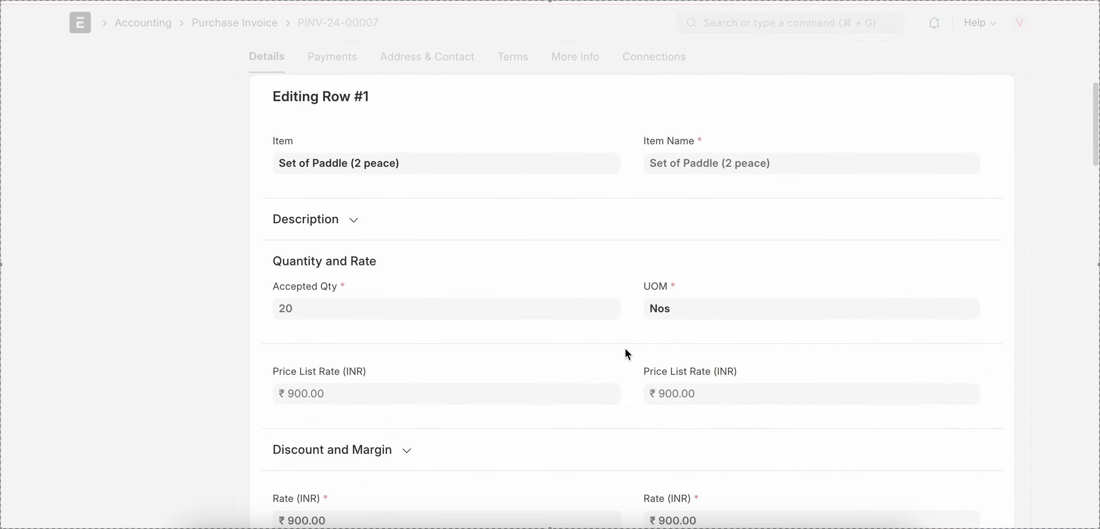
pyautogui.scroll(-10, 625, 349)
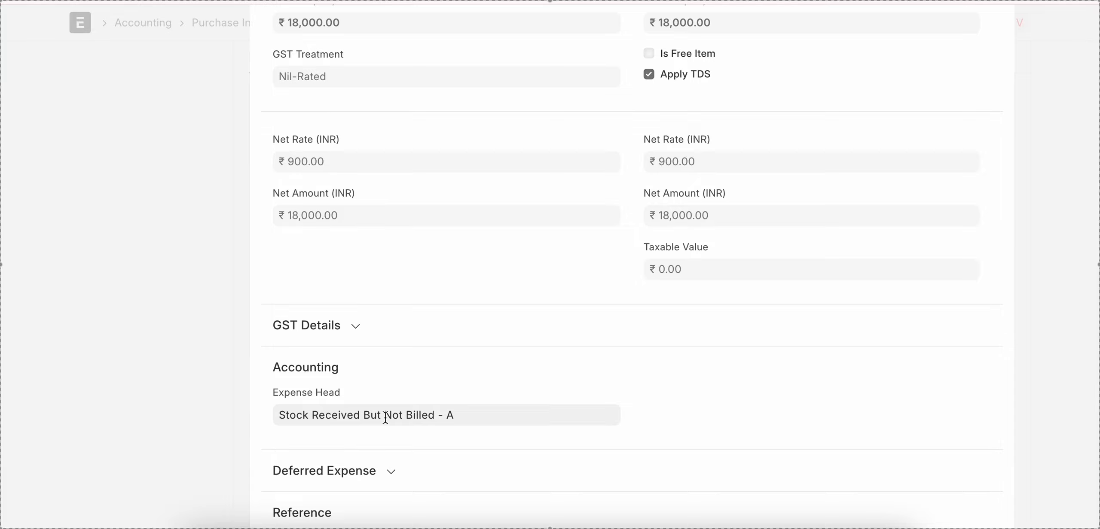
pyautogui.click(204, 314)
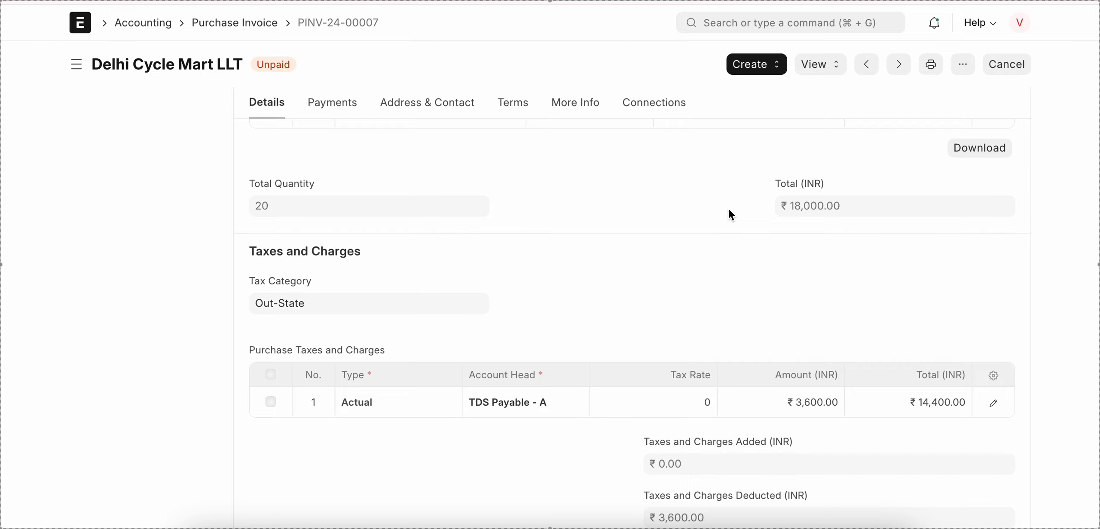
pyautogui.scroll(10, 729, 210)
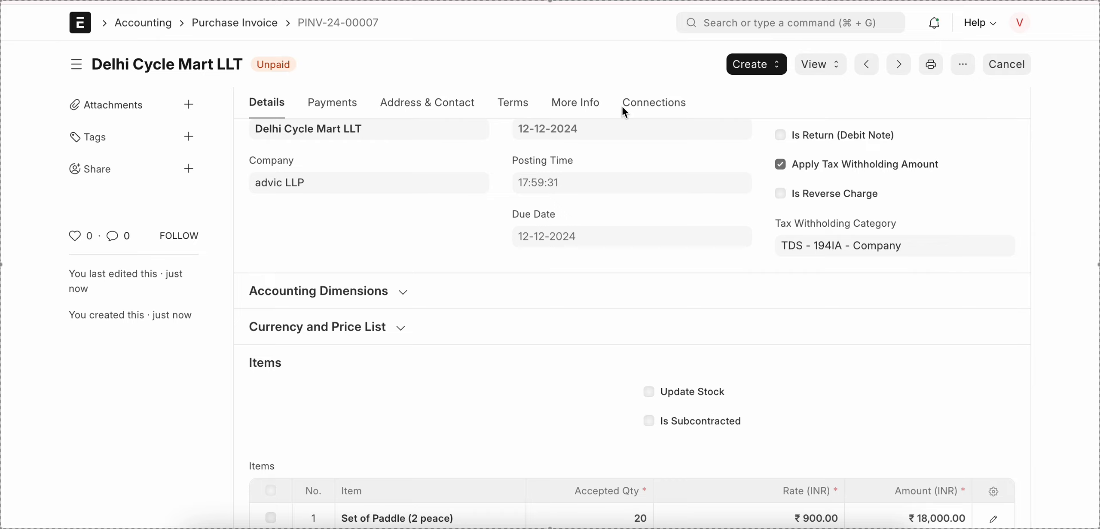
pyautogui.scroll(-5, 621, 245)
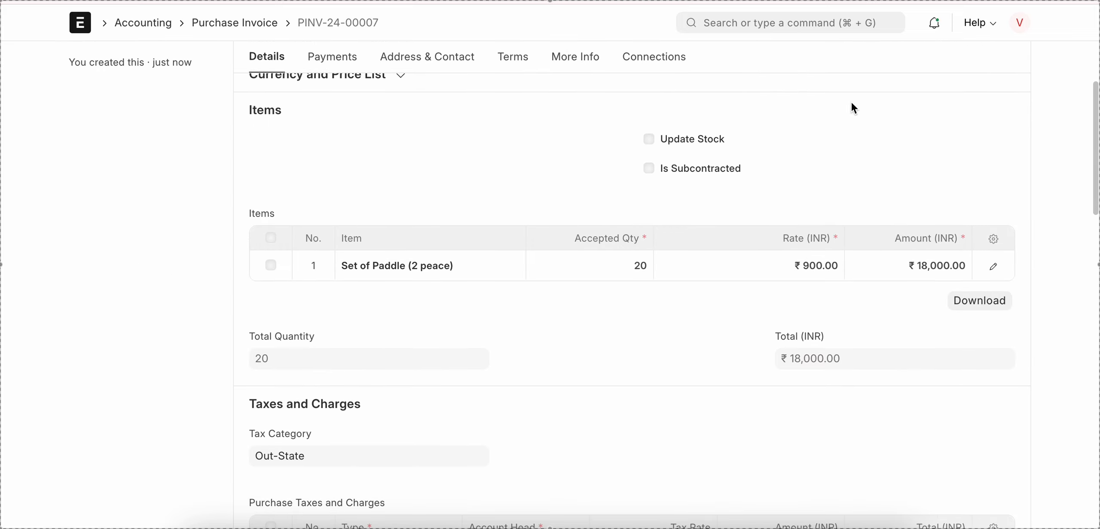
pyautogui.scroll(4, 854, 108)
pyautogui.scroll(-5, 950, 199)
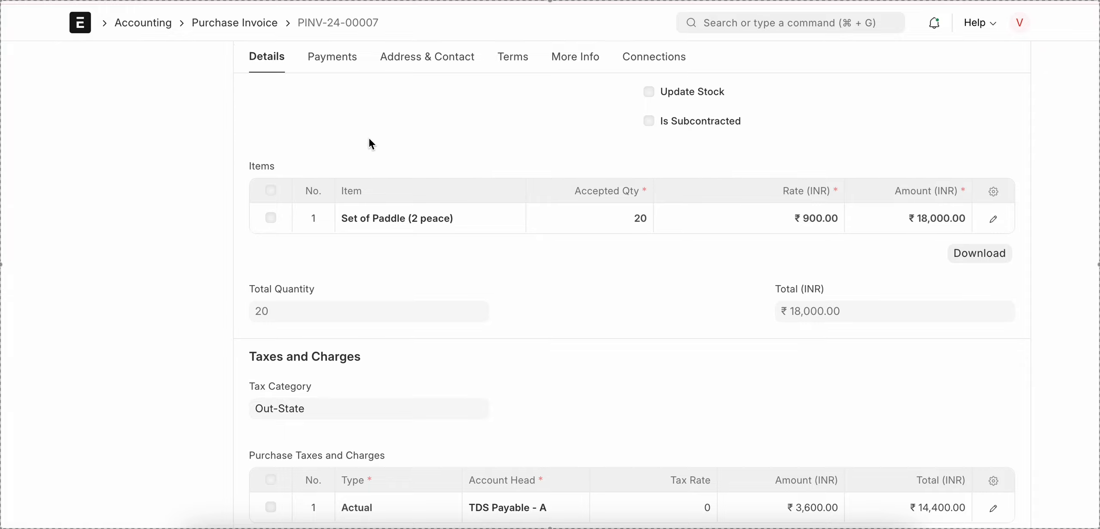
pyautogui.click(992, 220)
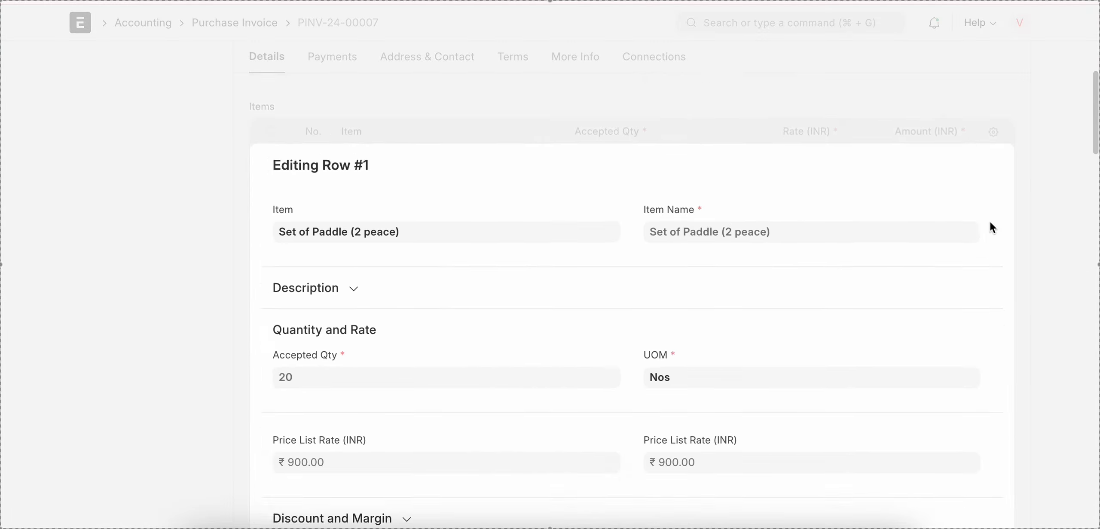
pyautogui.scroll(-10, 386, 373)
pyautogui.scroll(5, 387, 376)
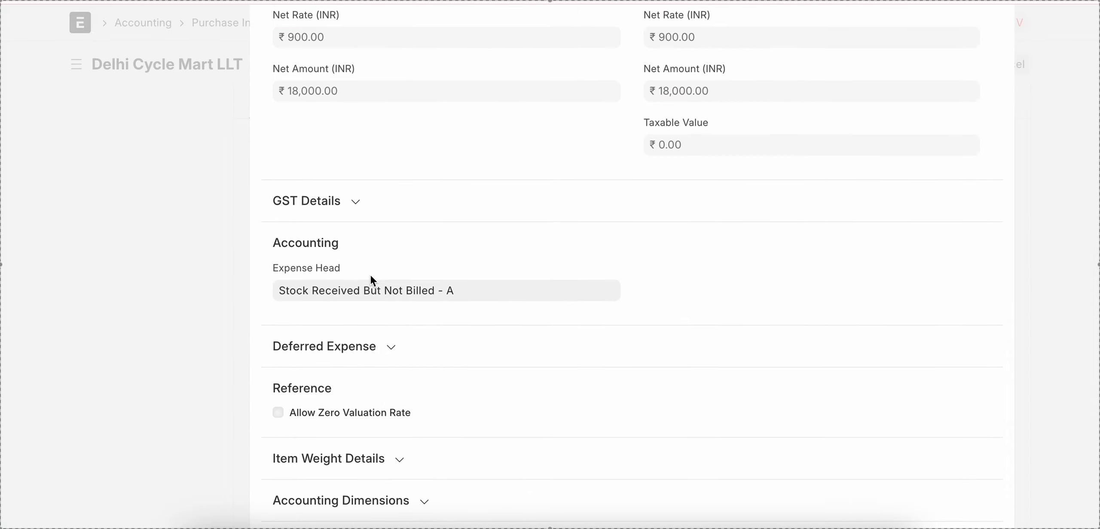
pyautogui.click(219, 292)
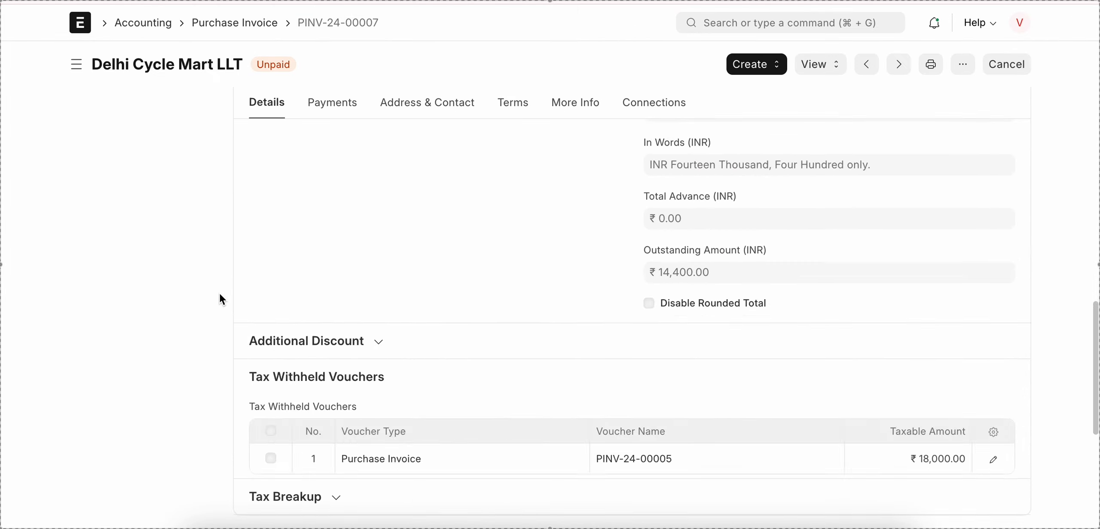
# Step: View the invoice's accounting ledger, inspect the Stock Received But Not Billed account, and return to the invoice
pyautogui.scroll(5, 739, 134)
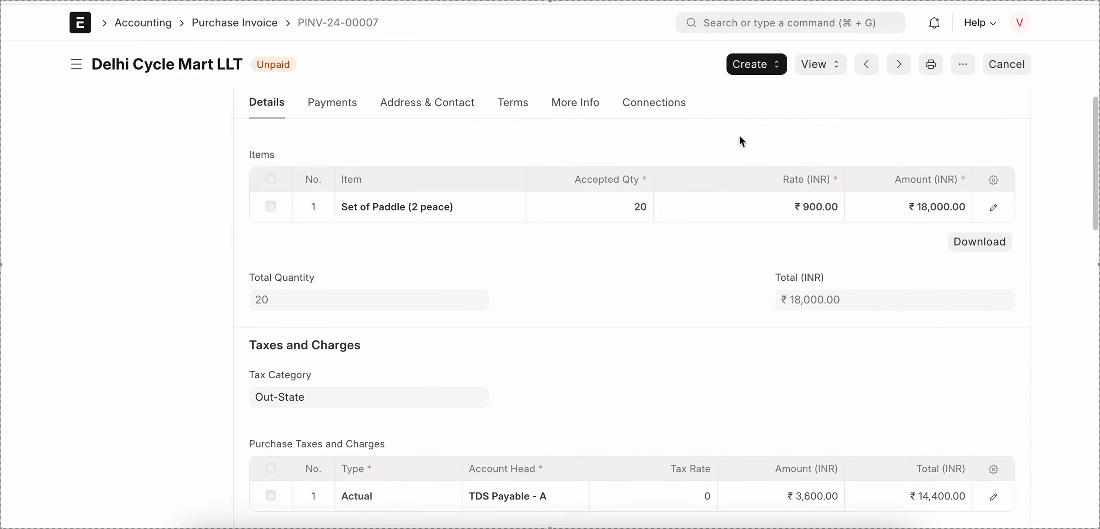
pyautogui.click(818, 65)
pyautogui.click(841, 99)
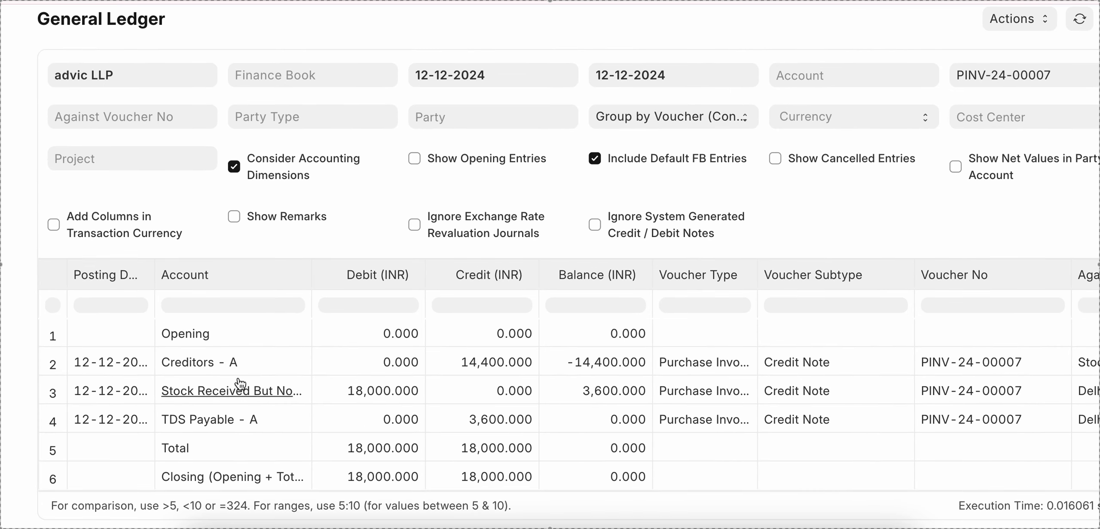
pyautogui.click(308, 389)
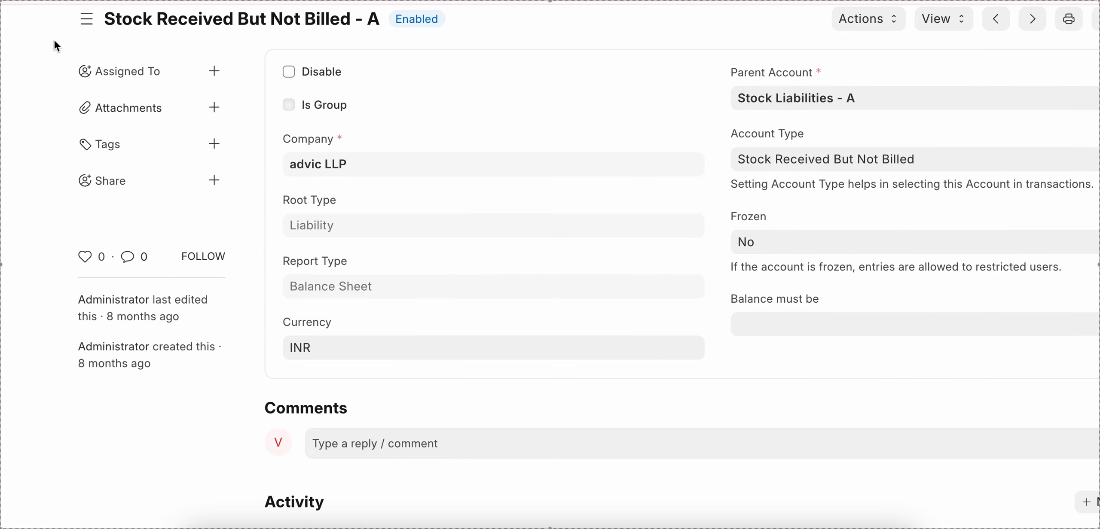
pyautogui.hotkey('alt', 'Left')
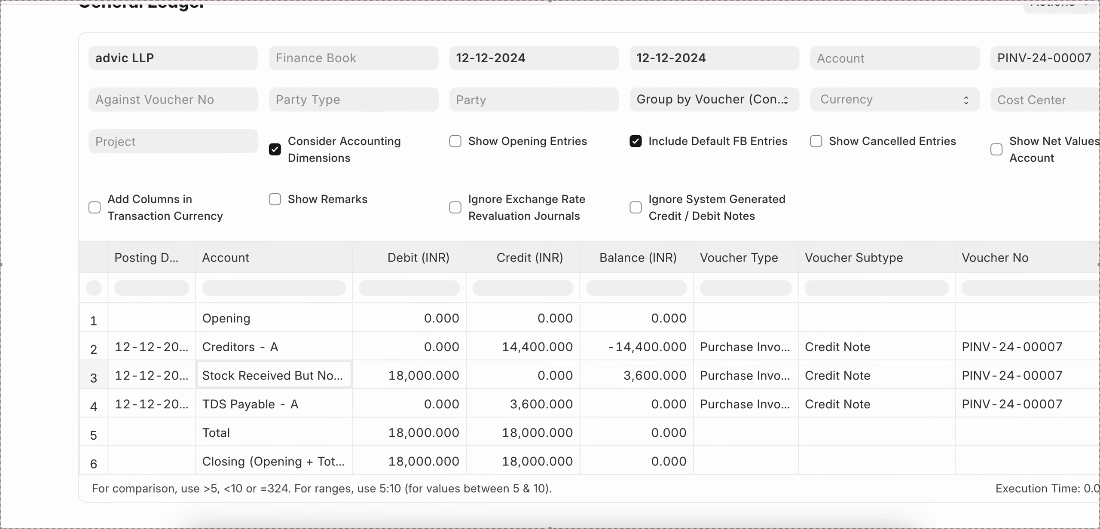
pyautogui.hotkey('alt', 'Left')
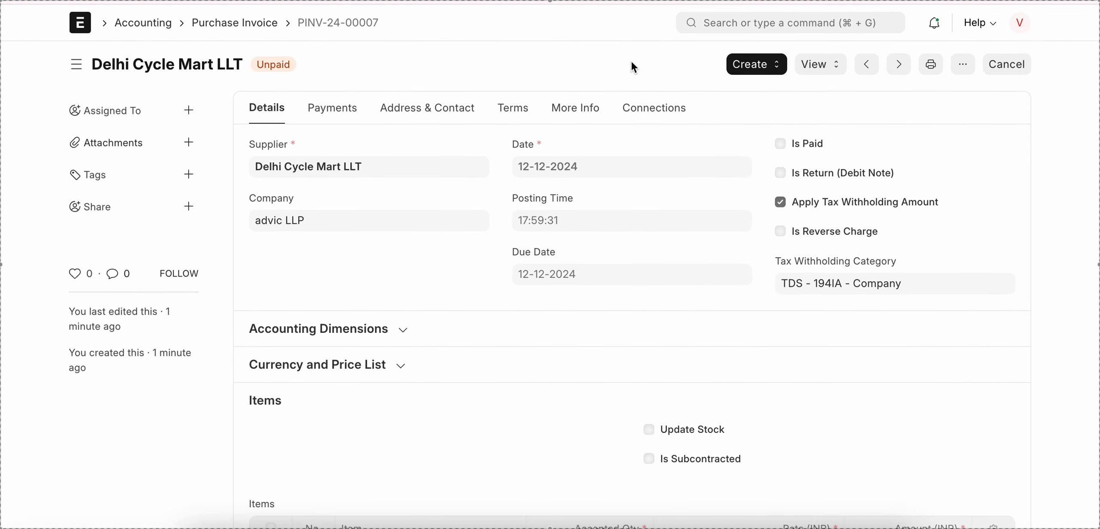
# Step: Copy the submitted purchase invoice's number and open the GL Entry list
pyautogui.click(325, 24)
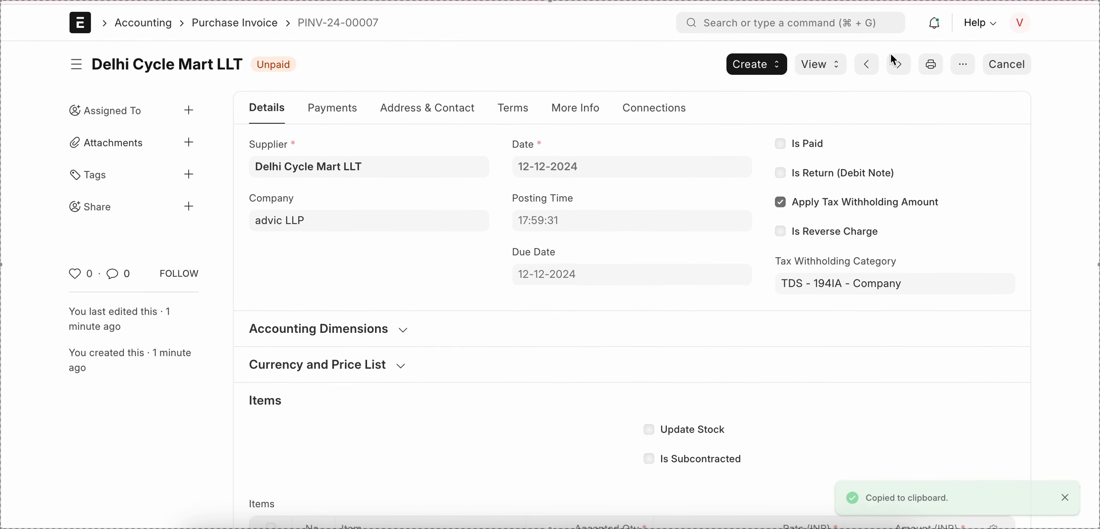
pyautogui.click(820, 22)
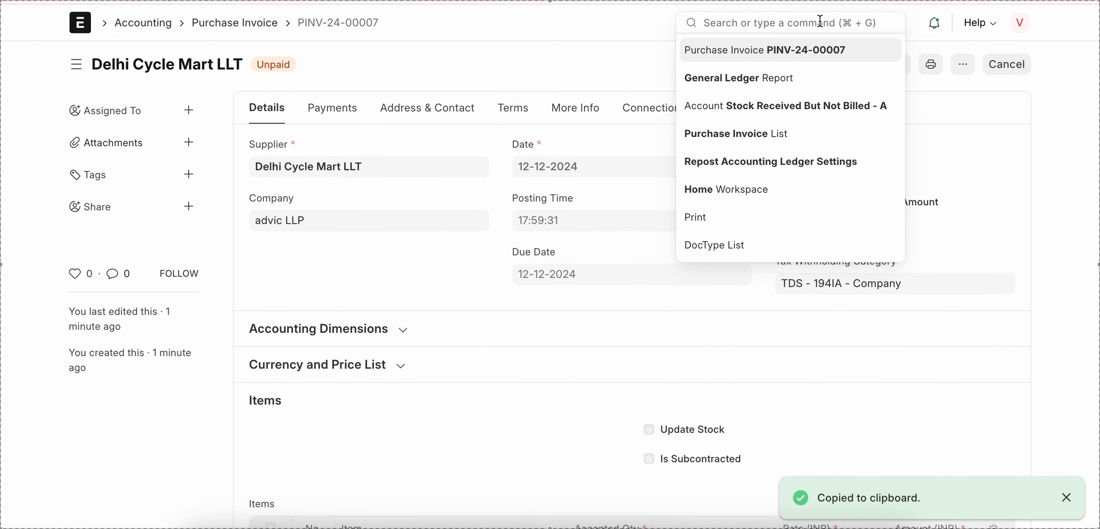
pyautogui.write('GL en')
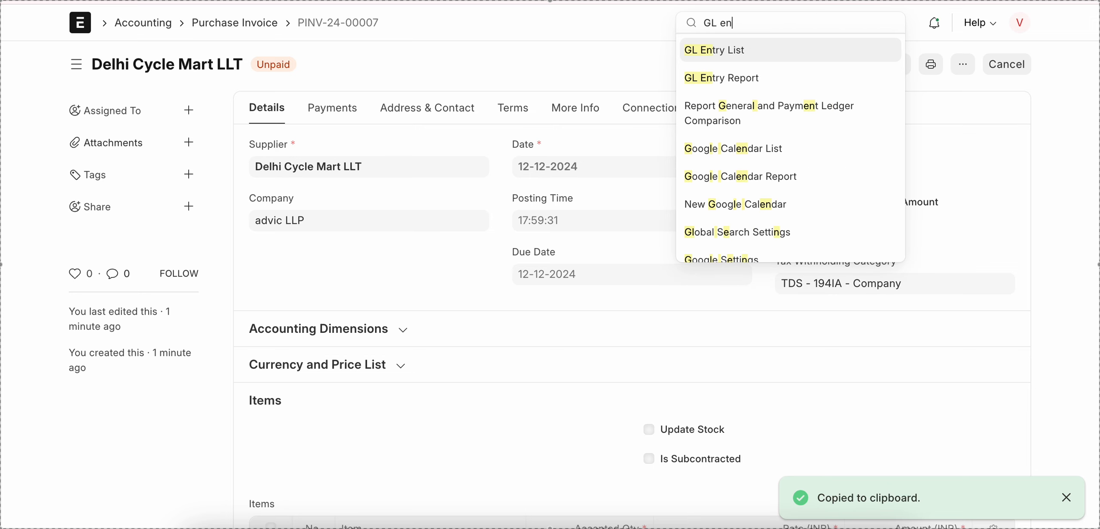
pyautogui.press('Return')
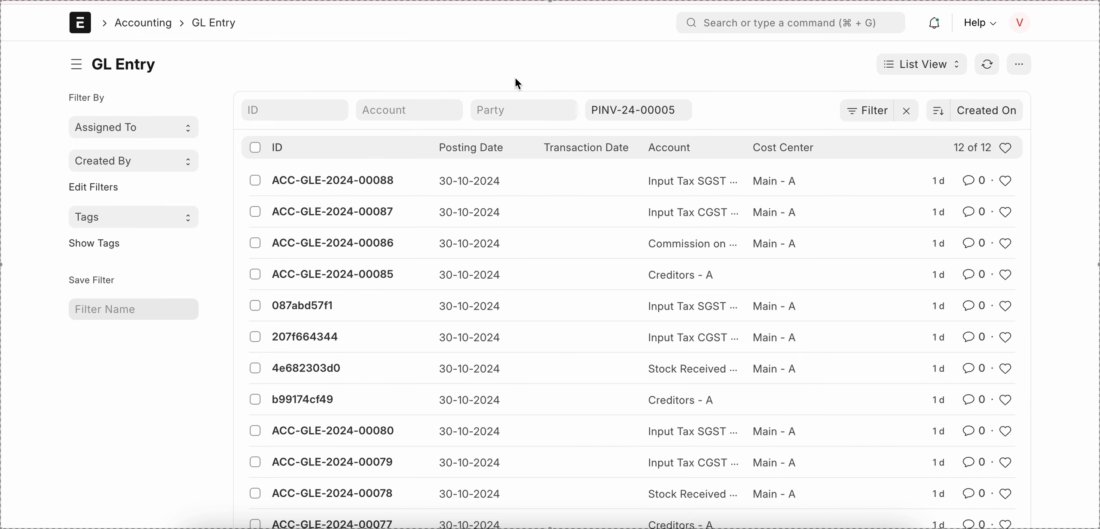
# Step: Replace the Voucher No filter of the GL Entry list with the copied invoice number to examine its ledger entries
pyautogui.click(644, 110)
pyautogui.hotkey('ctrl', 'a')
pyautogui.press('BackSpace')
pyautogui.hotkey('ctrl', 'v')
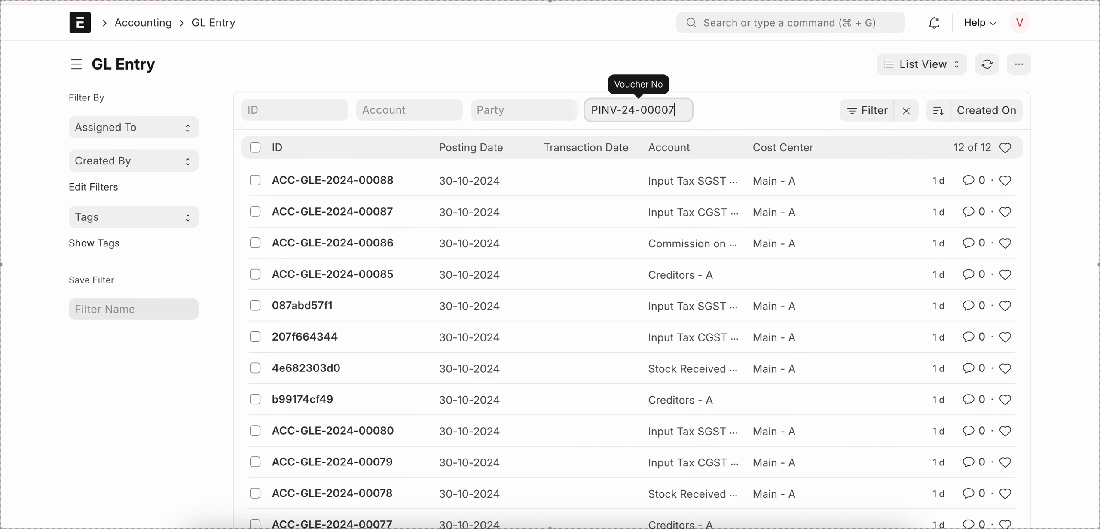
pyautogui.click(733, 87)
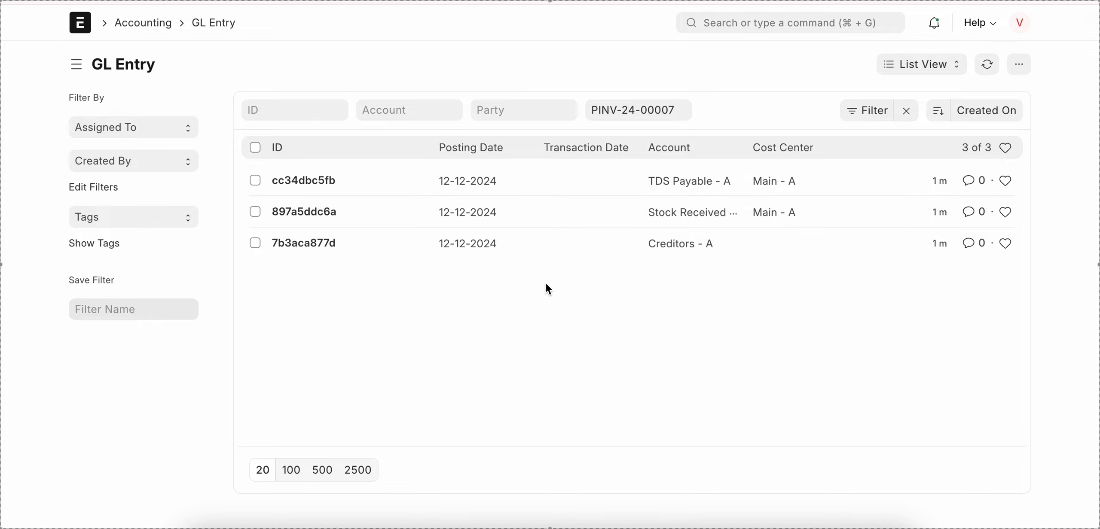
# Step: Return to the purchase invoice and open the details of item row 1, Set of Paddle (2 peace), at its Accounting section
pyautogui.hscroll(-5, 546, 284)
pyautogui.scroll(-7, 546, 284)
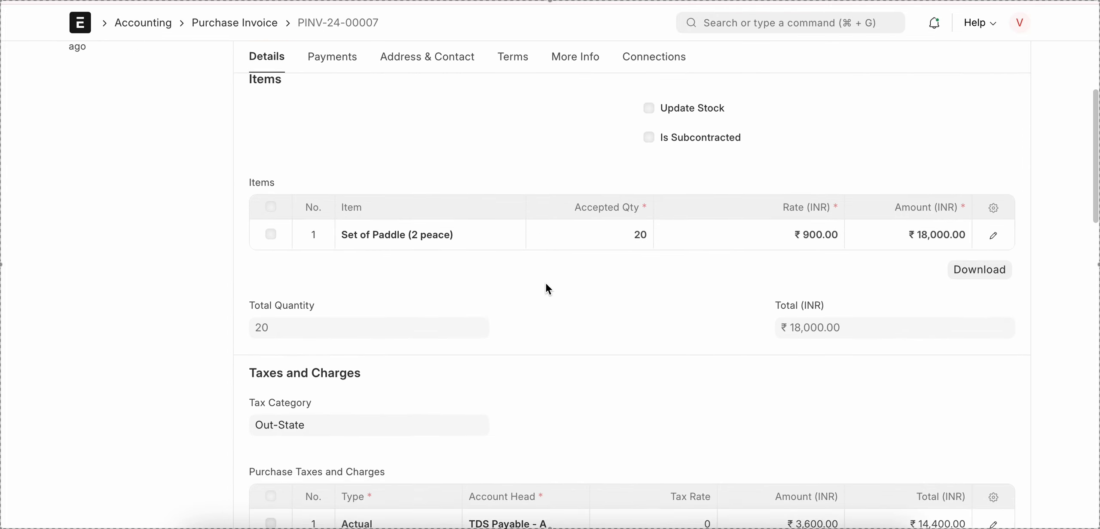
pyautogui.click(991, 220)
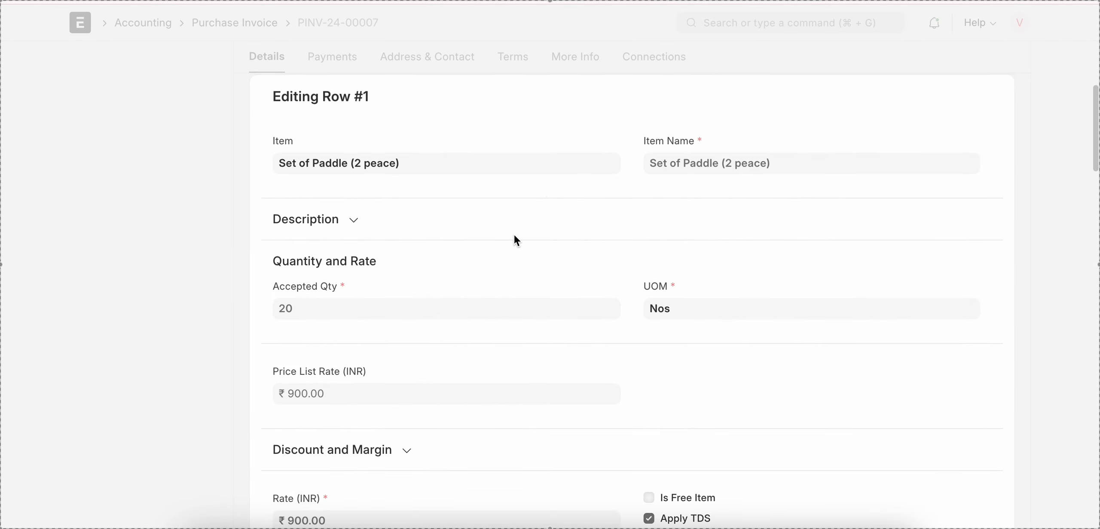
pyautogui.scroll(-10, 517, 240)
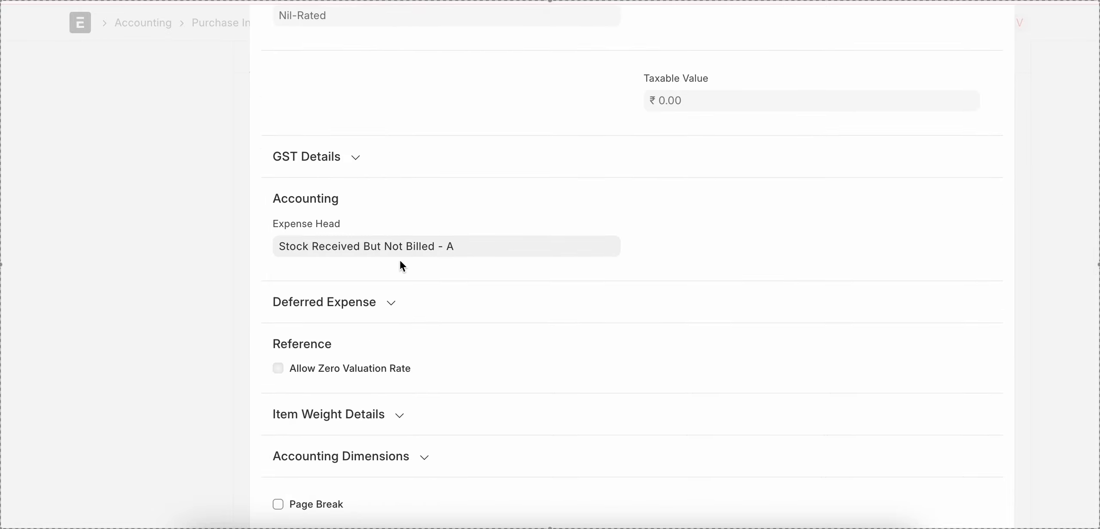
# Step: Change the item row's Expense Head to Cost of Goods Sold - A
pyautogui.click(462, 246)
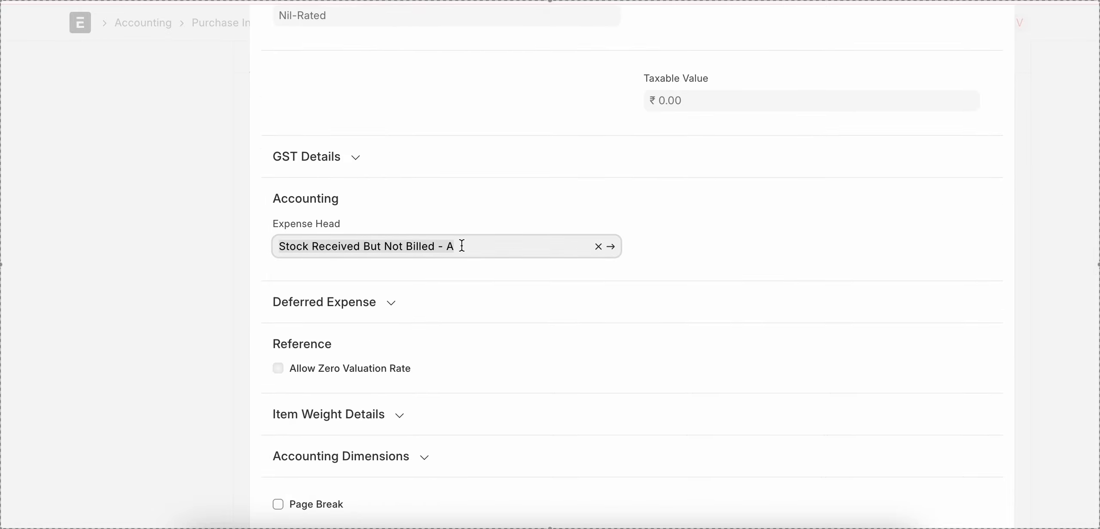
pyautogui.press('BackSpace')
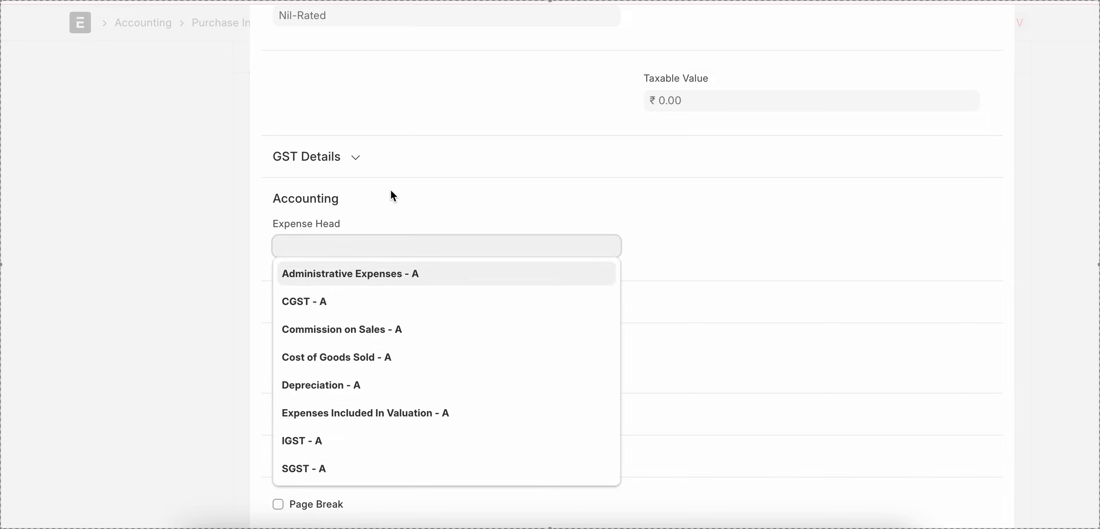
pyautogui.scroll(-1, 365, 187)
pyautogui.scroll(-2, 434, 189)
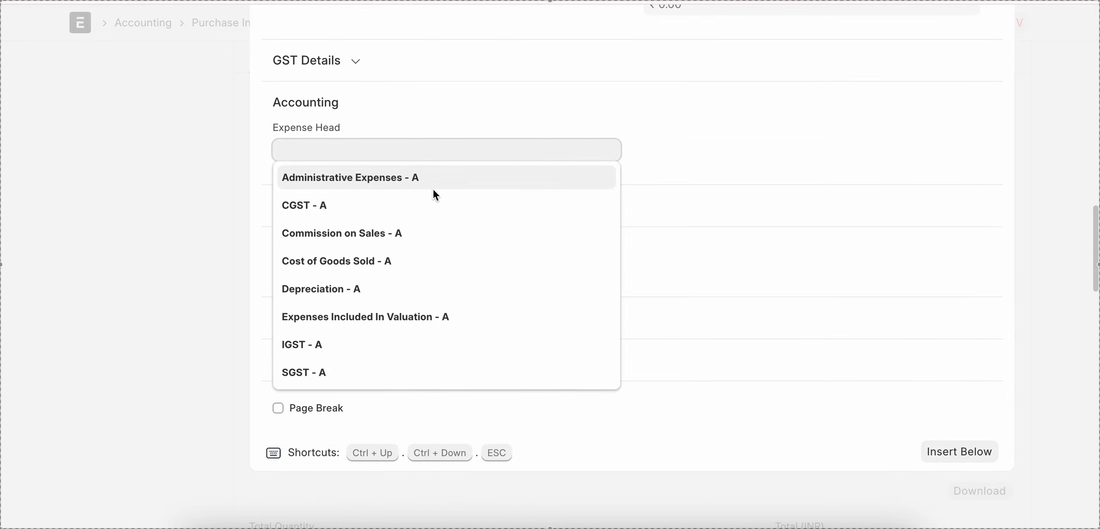
pyautogui.click(365, 263)
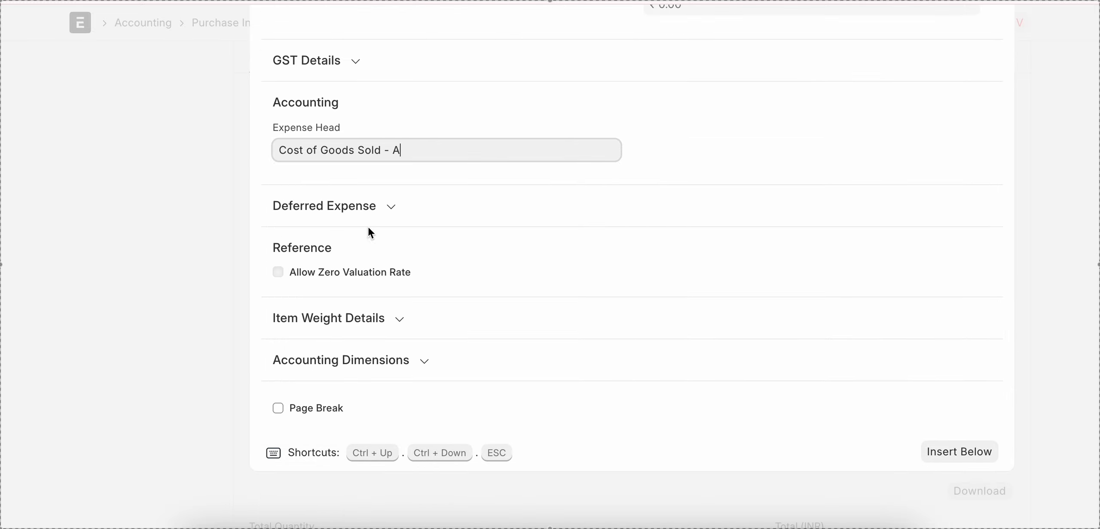
pyautogui.scroll(3, 423, 180)
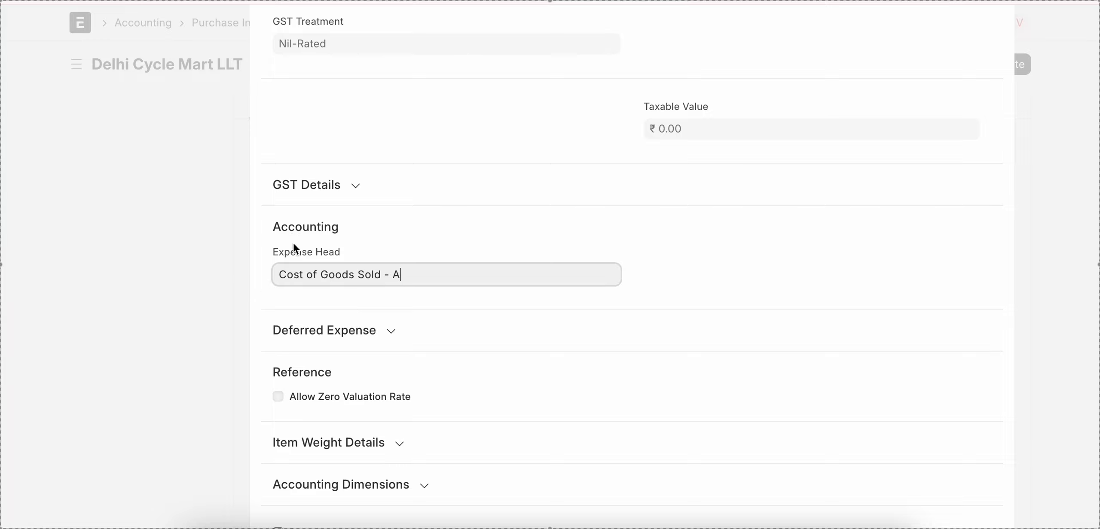
pyautogui.tripleClick(428, 269)
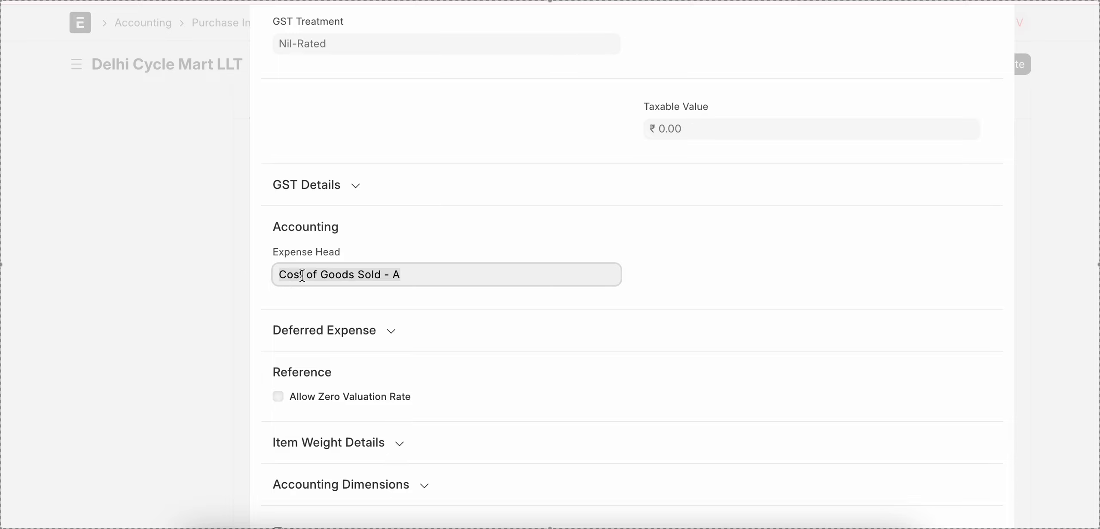
# Step: Close the item row and update the submitted purchase invoice with the changed expense head
pyautogui.click(209, 275)
pyautogui.scroll(15, 610, 263)
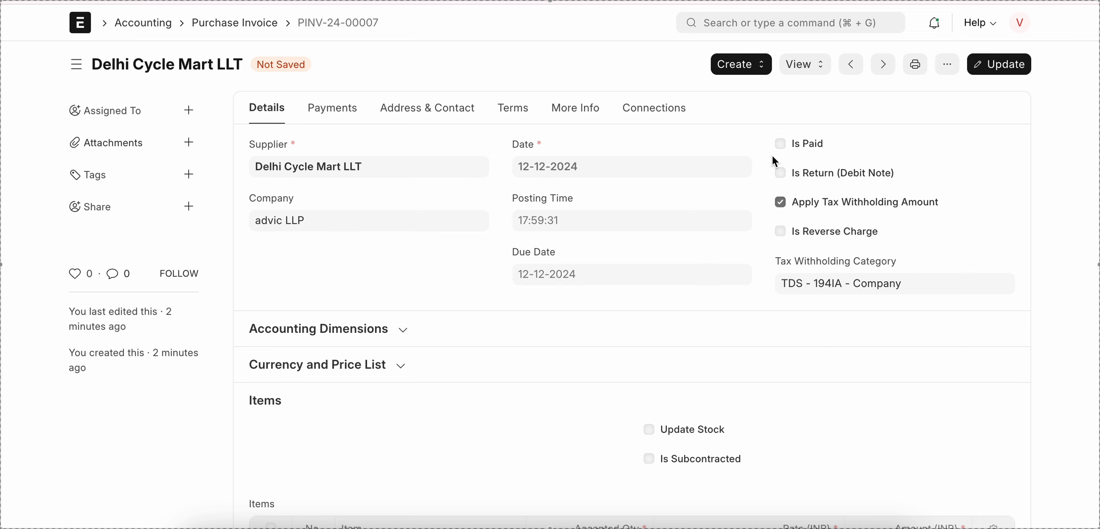
pyautogui.click(1003, 64)
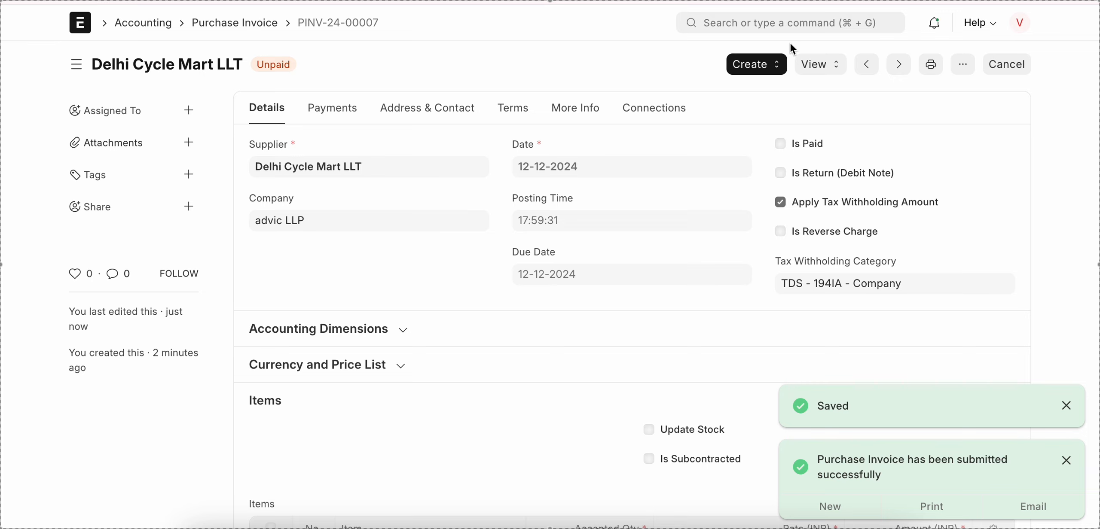
# Step: View the updated invoice's accounting ledger, check which expense account is debited, and return to the invoice
pyautogui.click(819, 65)
pyautogui.click(833, 94)
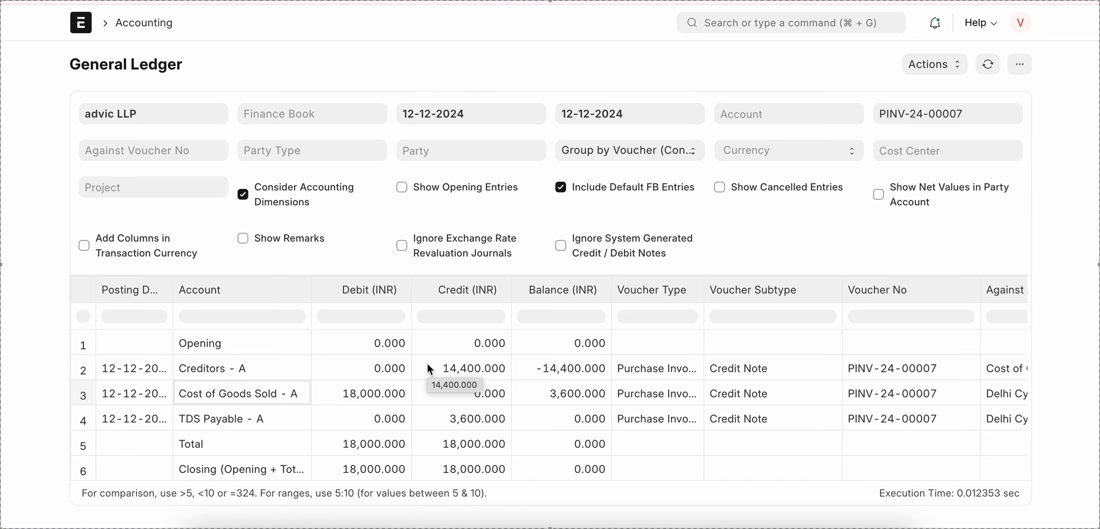
pyautogui.hscroll(-5, 427, 364)
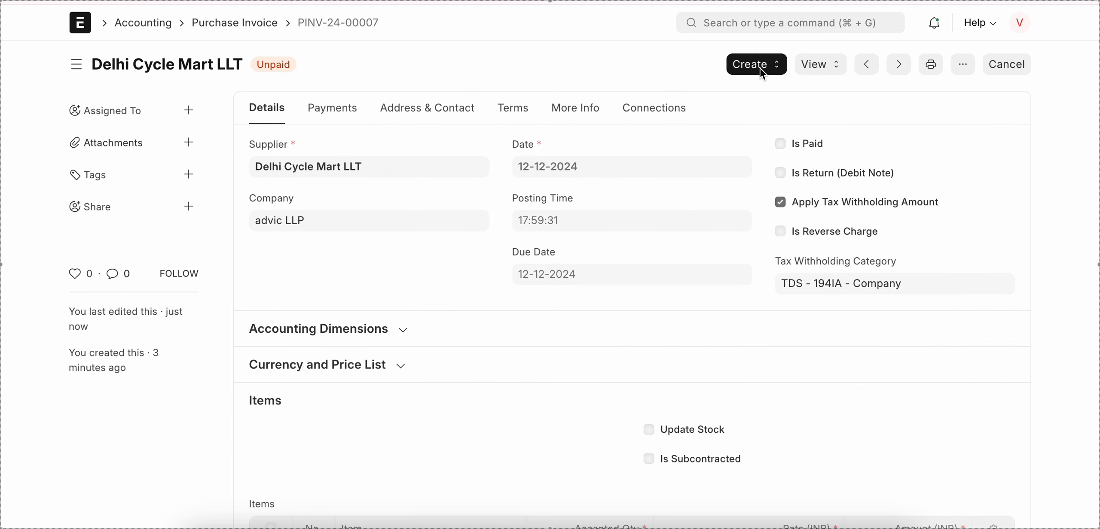
# Step: Open the GL Entry list filtered by this invoice and review all of its entries, selecting and deselecting them together
pyautogui.click(807, 25)
pyautogui.write('G')
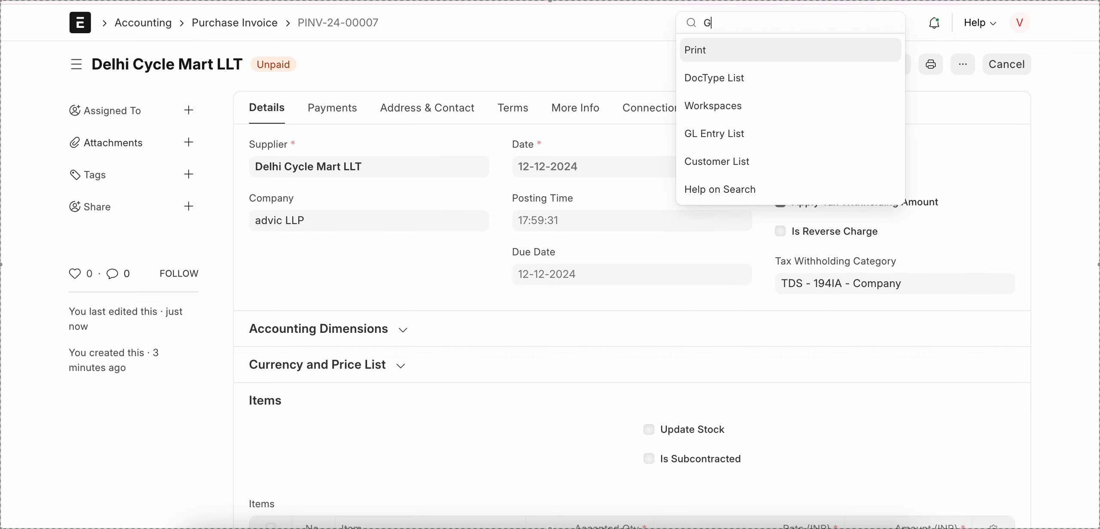
pyautogui.write('L en')
pyautogui.press('Return')
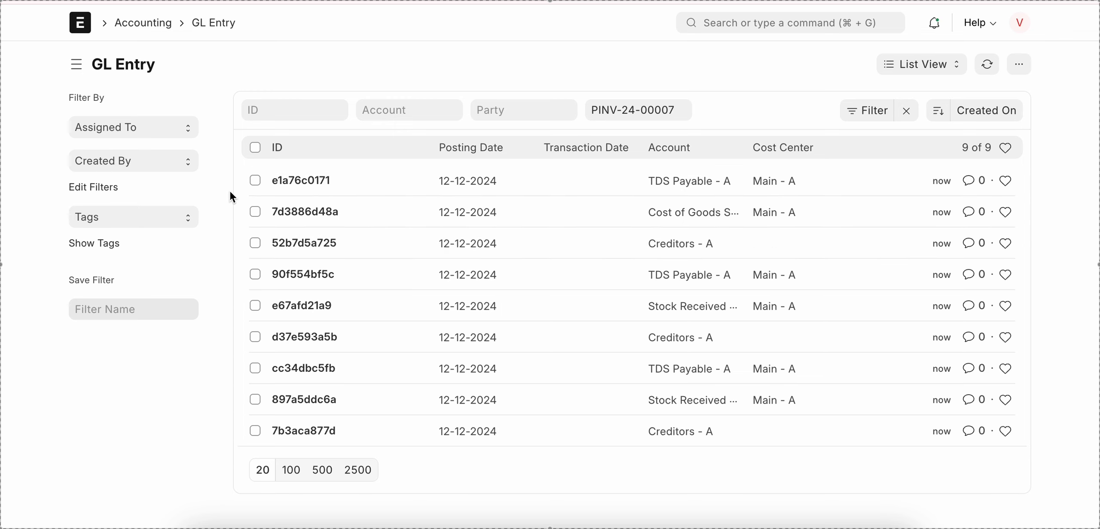
pyautogui.click(255, 148)
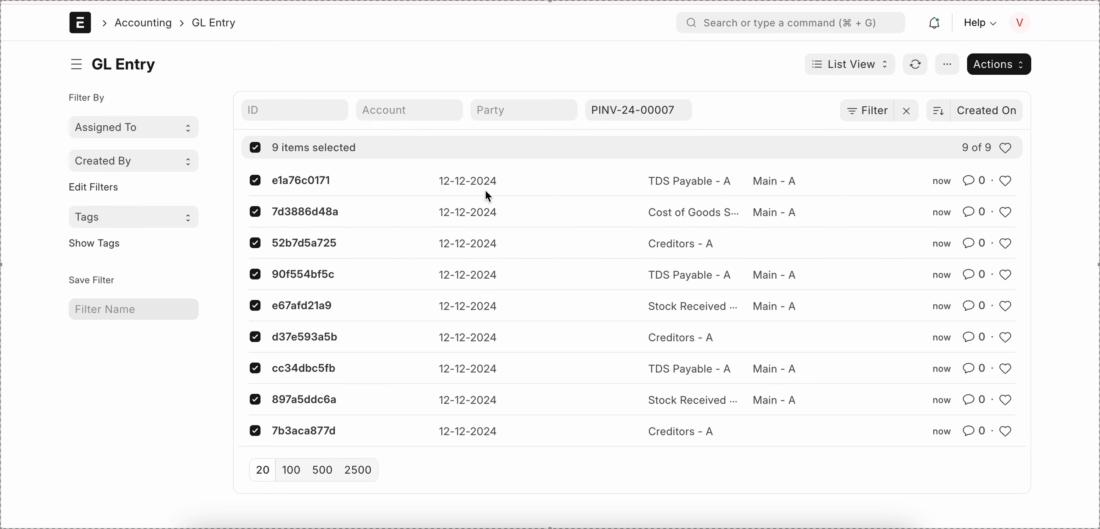
pyautogui.click(255, 148)
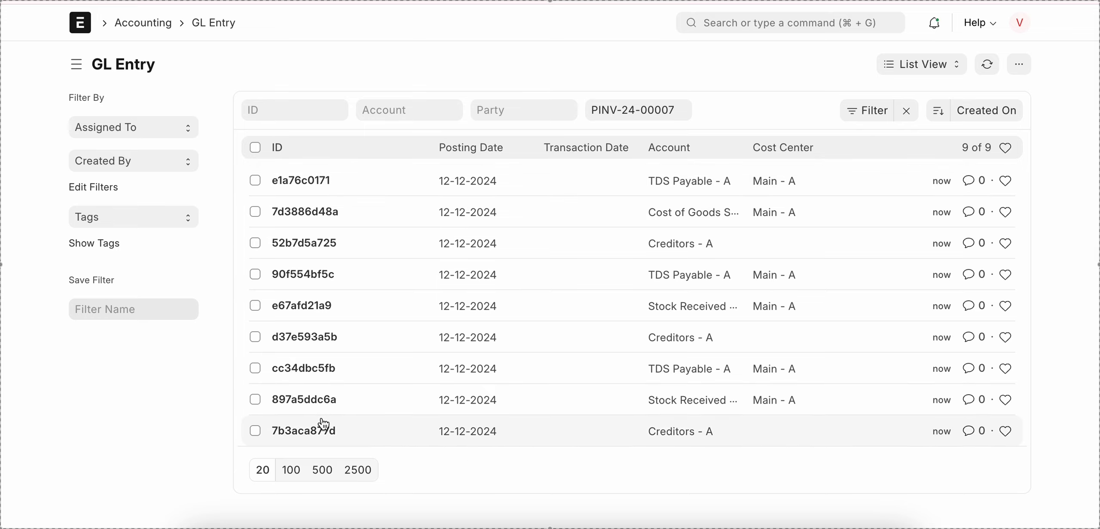
# Step: Open the oldest Creditors - A ledger entry, examine its amounts and Is Cancelled status, and return to the list
pyautogui.click(305, 431)
pyautogui.scroll(-10, 312, 430)
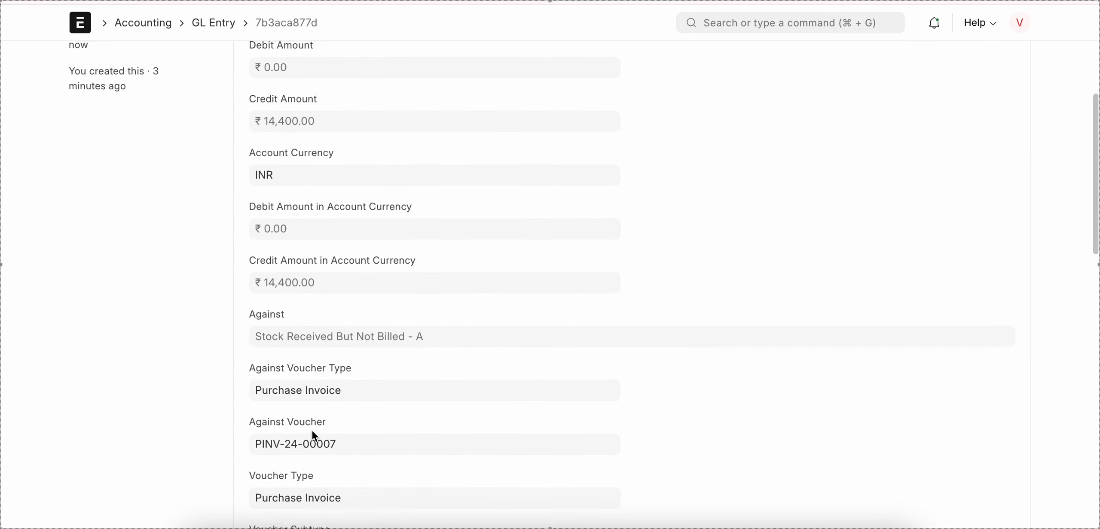
pyautogui.scroll(-8, 313, 434)
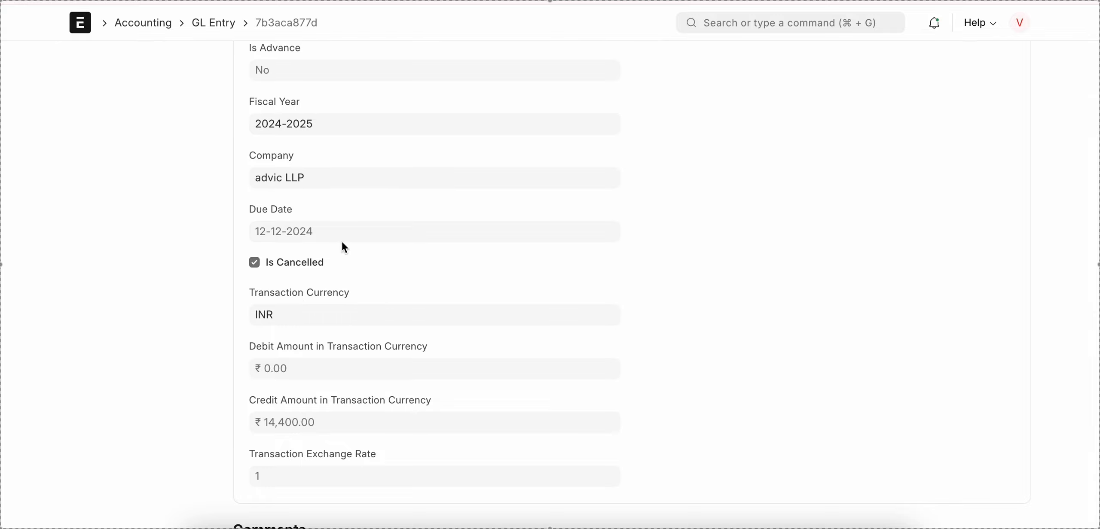
pyautogui.scroll(15, 267, 256)
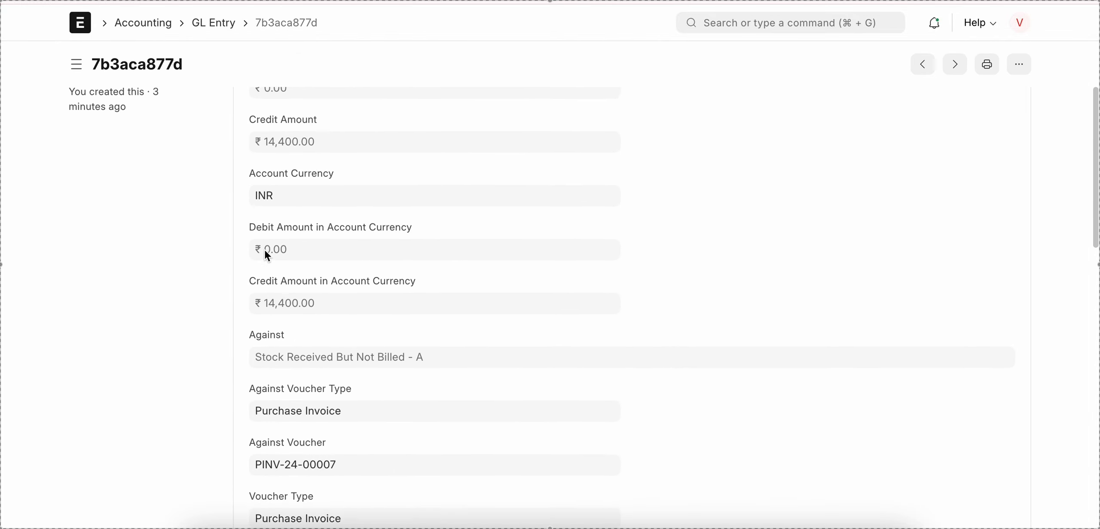
pyautogui.scroll(4, 265, 251)
pyautogui.hscroll(-5, 264, 251)
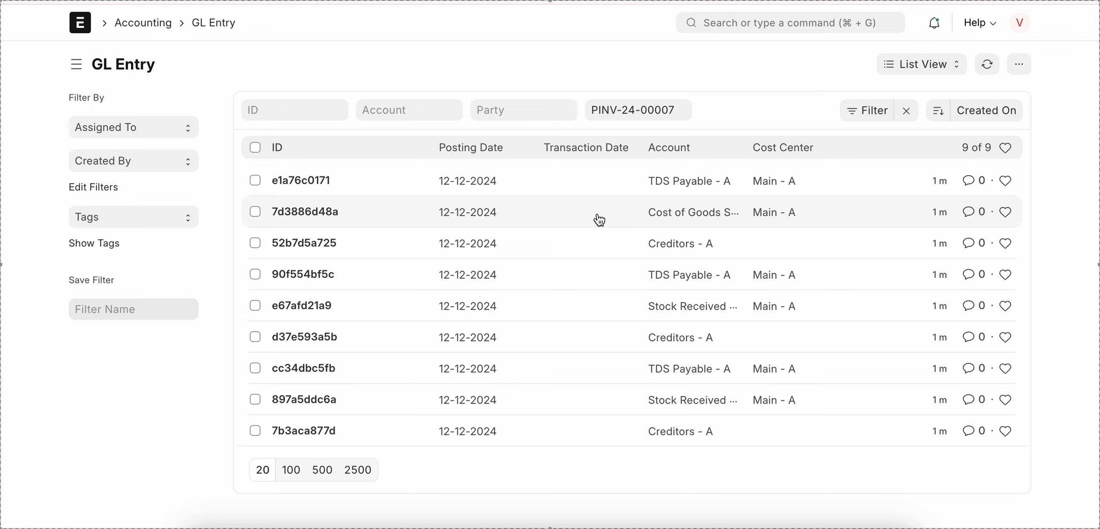
# Step: Recheck the Is Cancelled status of the same Creditors - A entry and go back to the purchase invoice
pyautogui.click(320, 431)
pyautogui.scroll(-10, 396, 392)
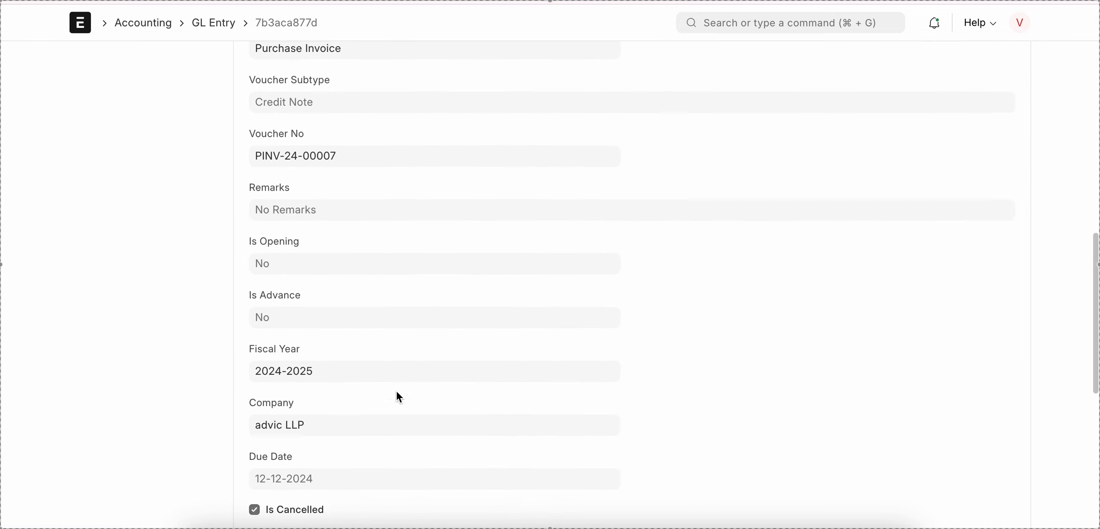
pyautogui.scroll(-1, 397, 391)
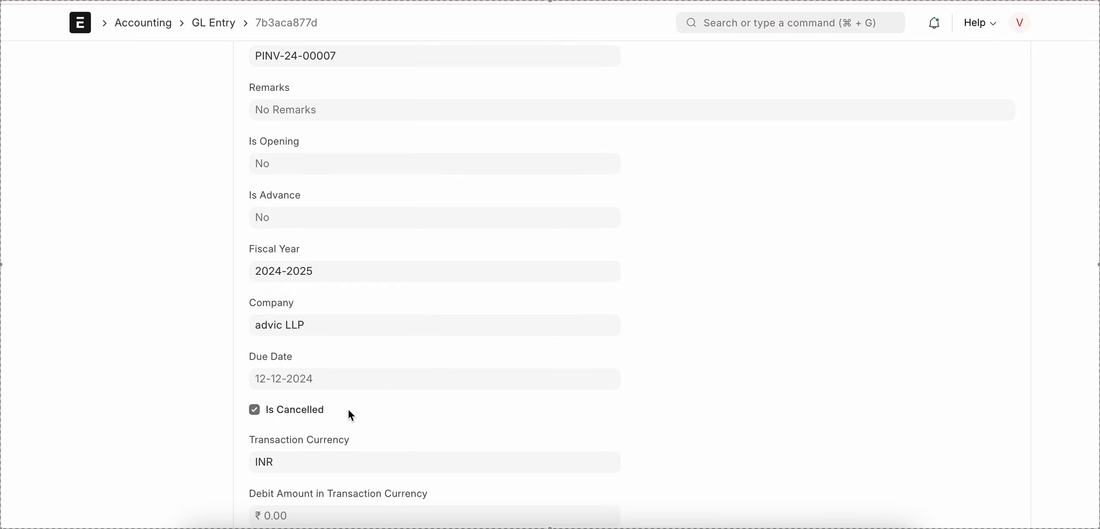
pyautogui.hscroll(-5, 259, 405)
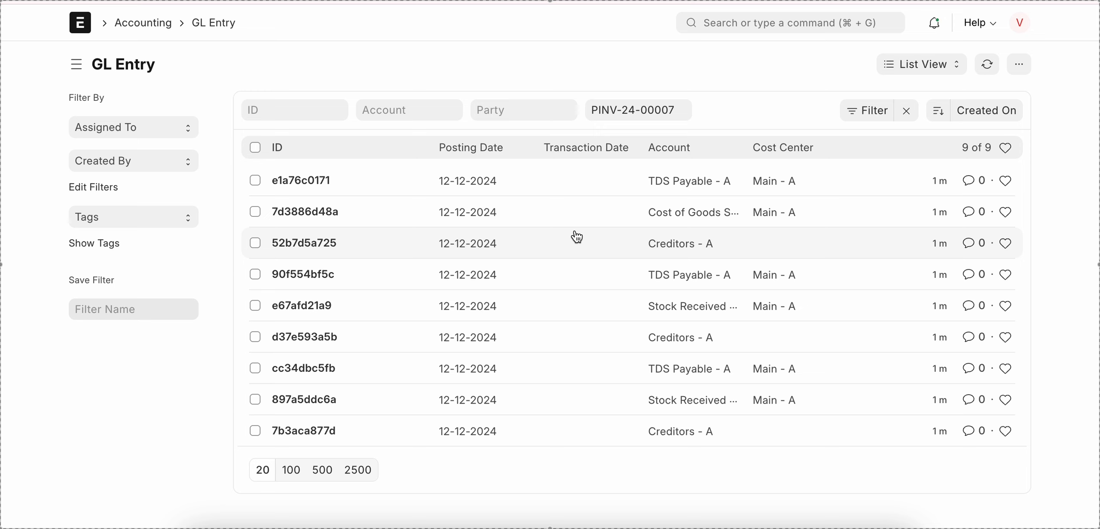
pyautogui.hscroll(-5, 577, 237)
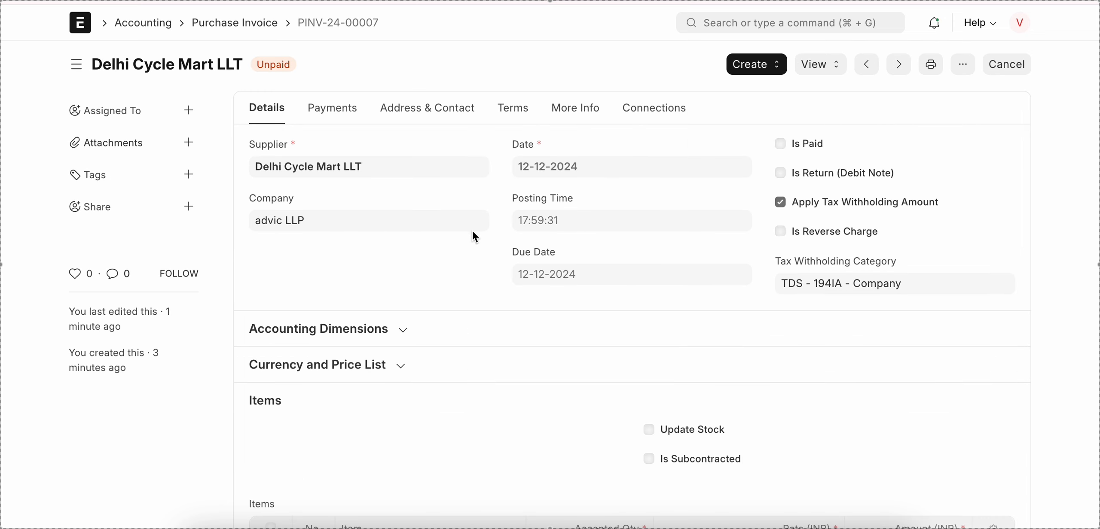